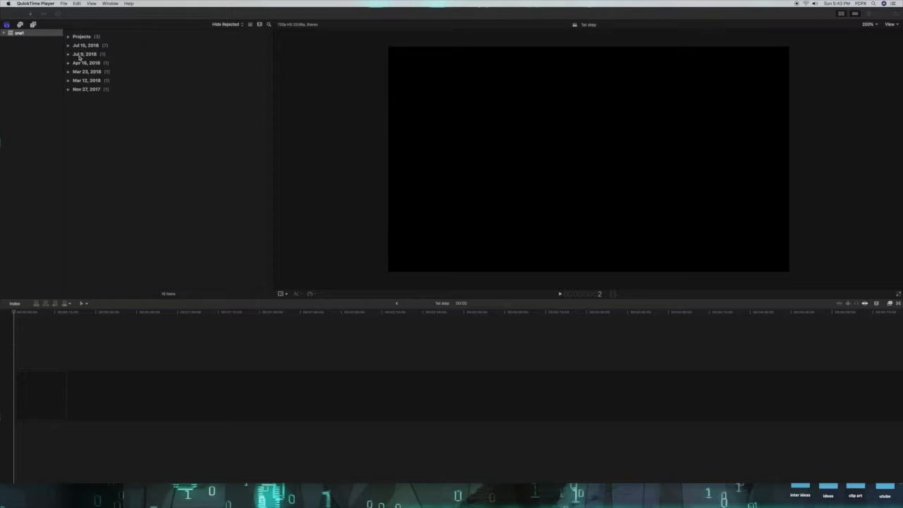
Switch to Final Cut Pro and expand the Jul 9, 2018 clip group in the browser
left_click(143, 17)
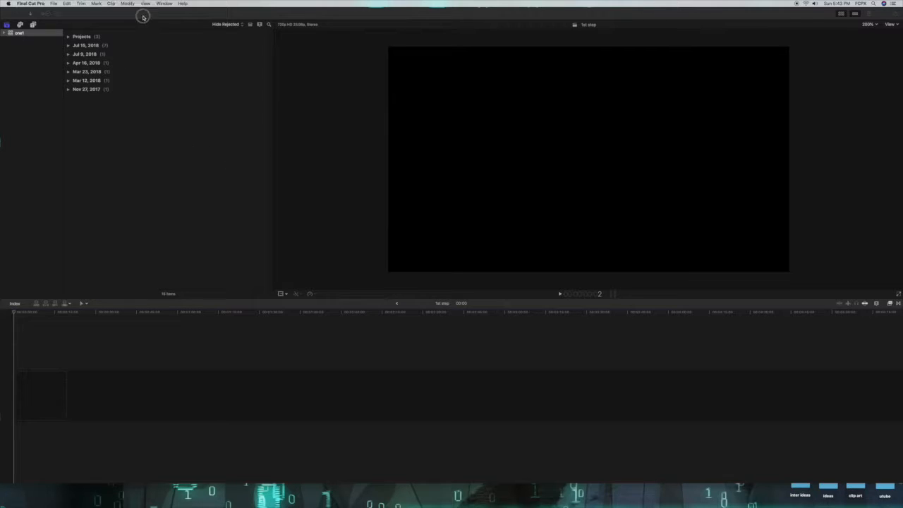
left_click(69, 55)
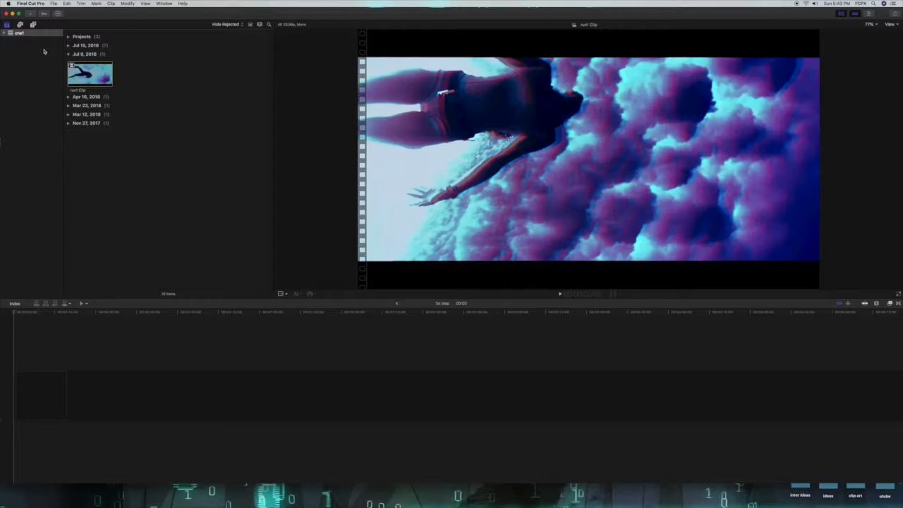
Browse the Desktop and Macintosh HD locations in the Media Import window, and close it without importing anything
left_click(31, 15)
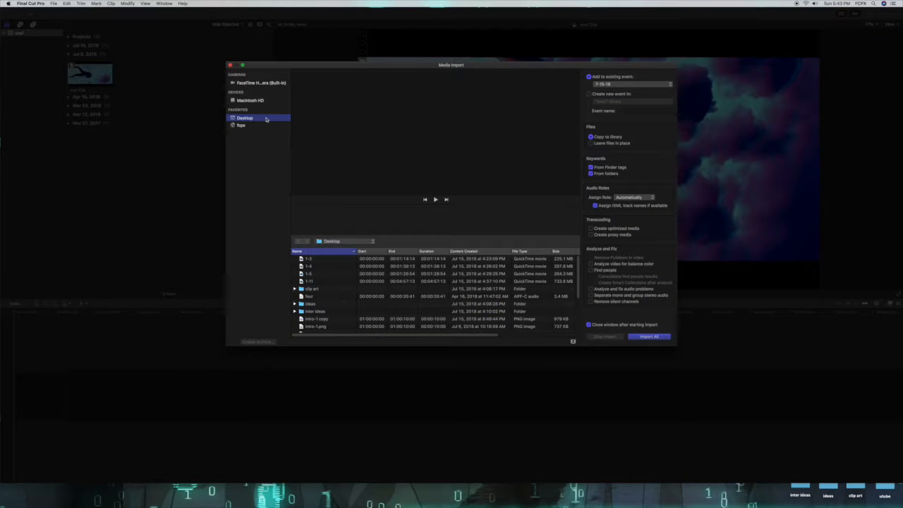
scroll(338, 290, "down", 5)
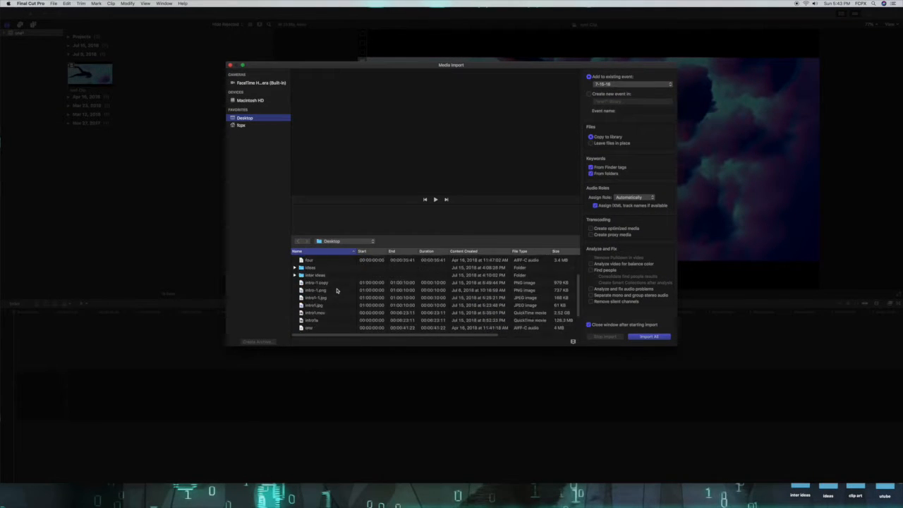
scroll(337, 290, "up", 2)
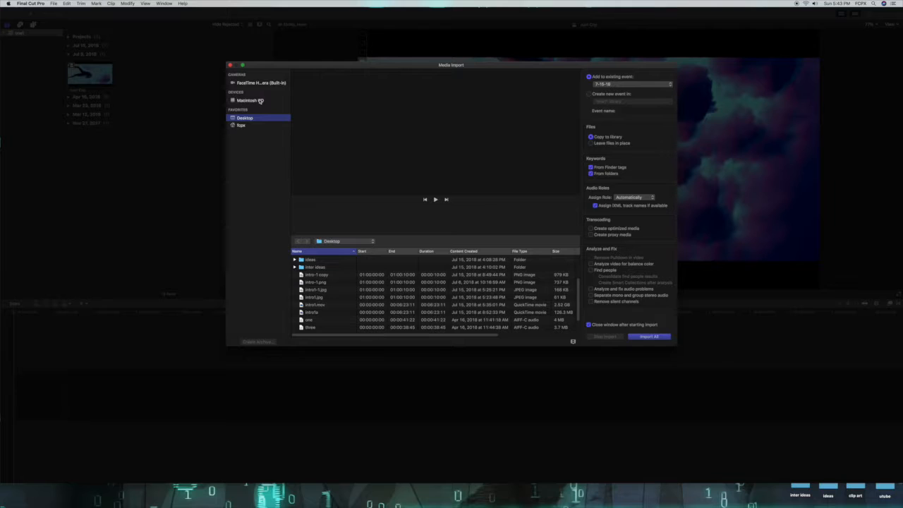
left_click(270, 102)
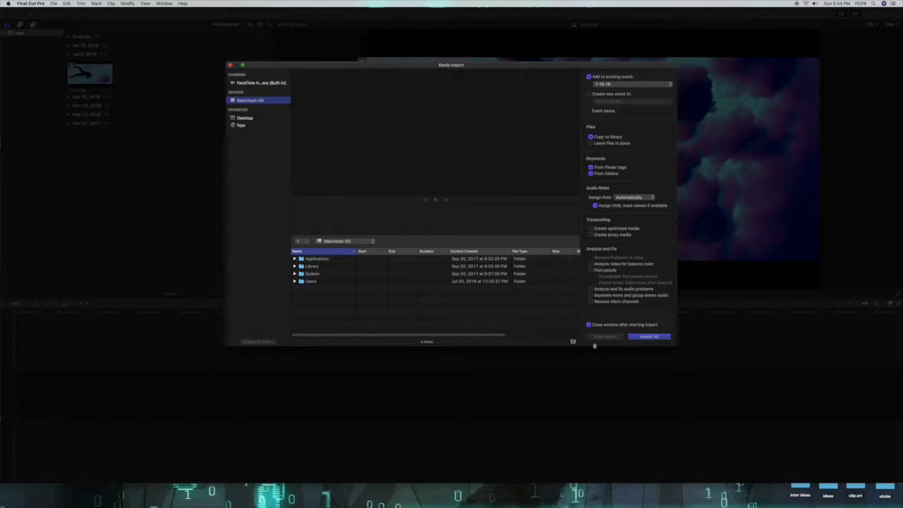
left_click(230, 66)
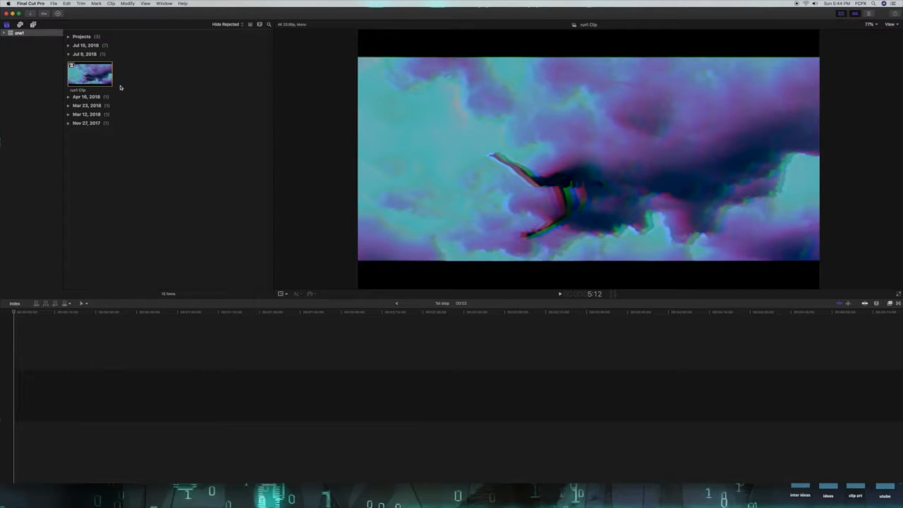
Append the clip from the Jul 9, 2018 group to the end of the 1st step timeline
left_click(106, 81)
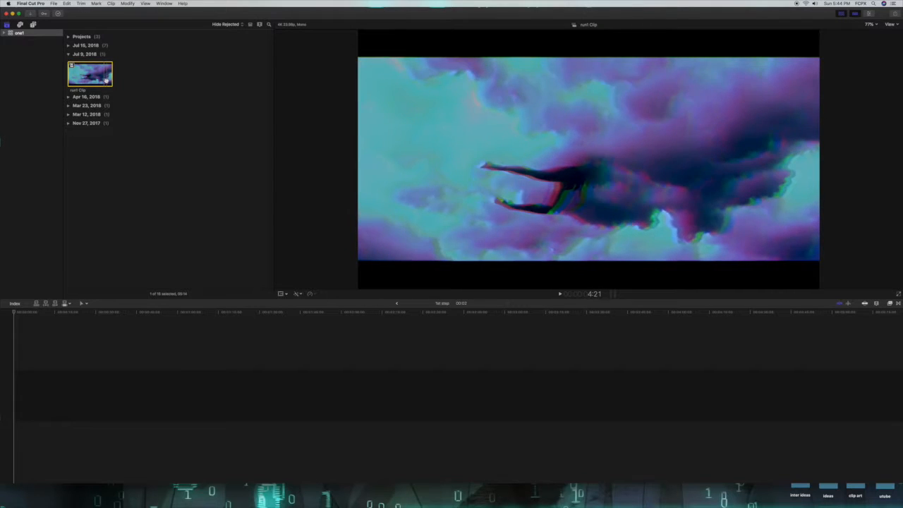
key("e")
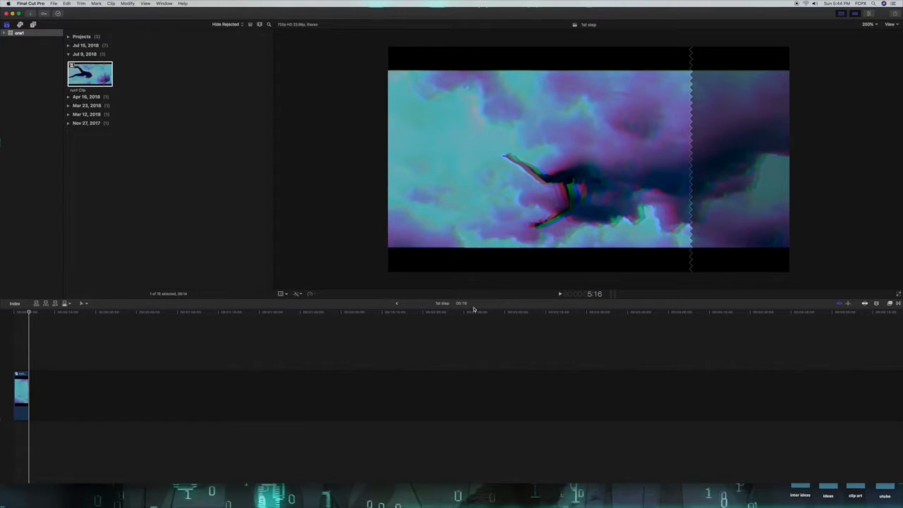
Look through the timeline index, the All/Video Only/Audio Only edit options and the list of timeline editing tools
left_click(18, 305)
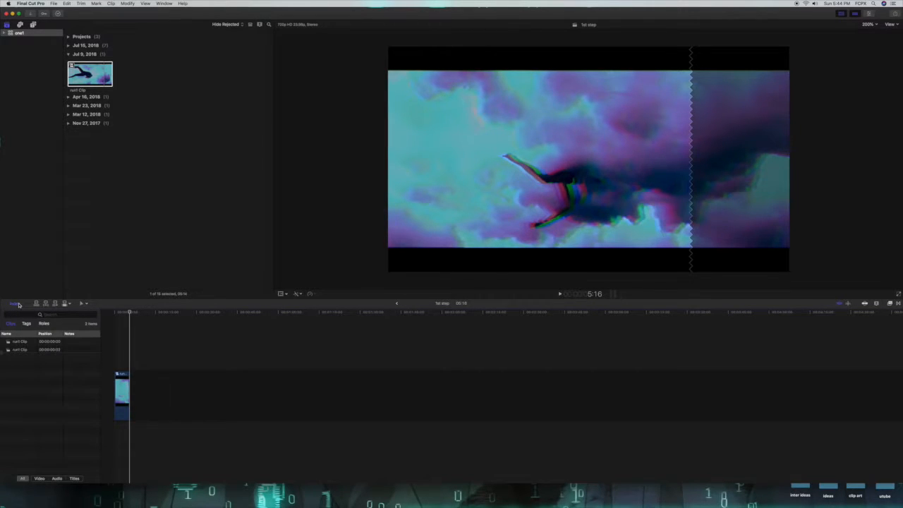
left_click(18, 304)
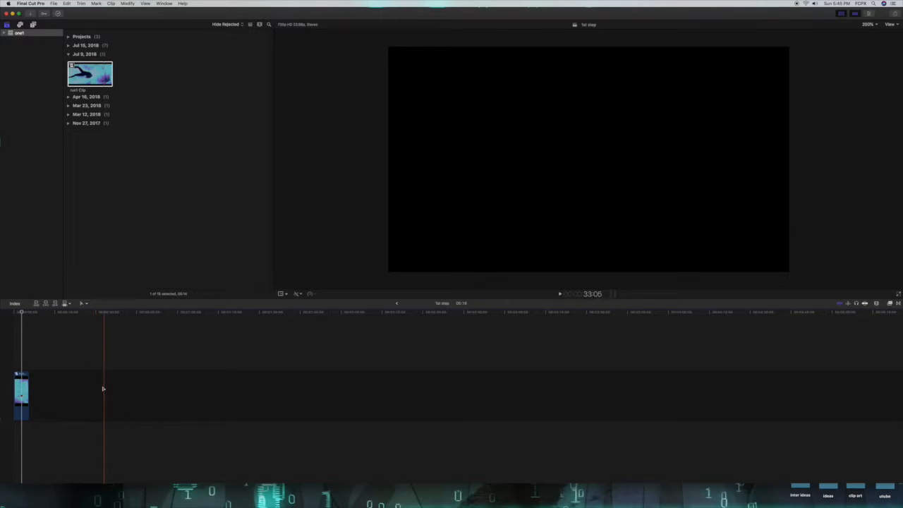
left_click(70, 304)
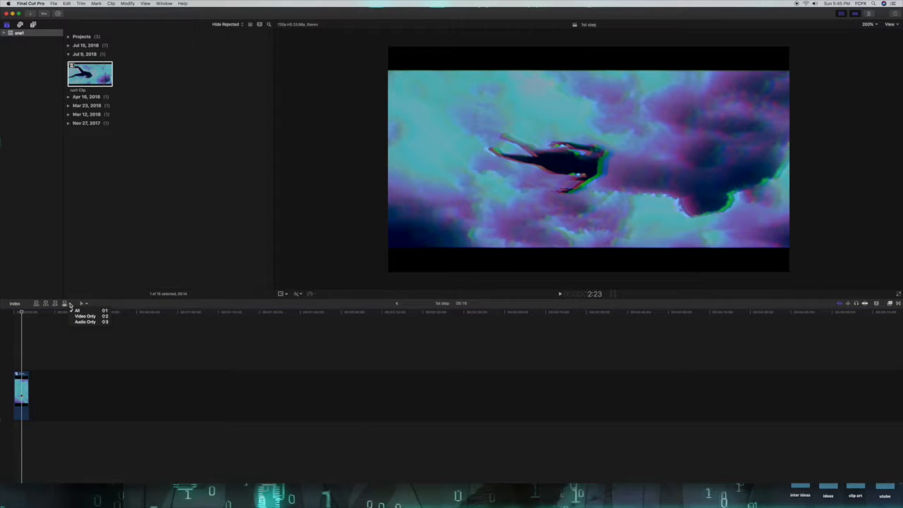
left_click(97, 305)
left_click(86, 304)
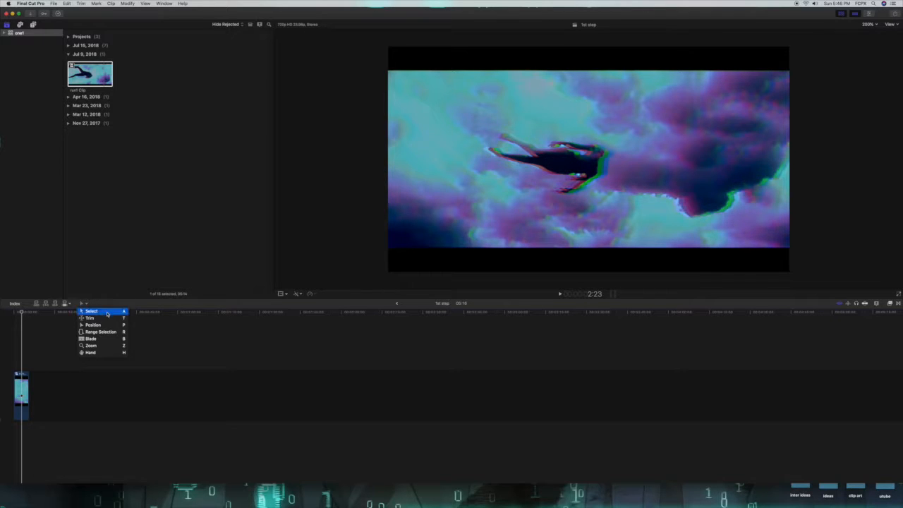
left_click(129, 260)
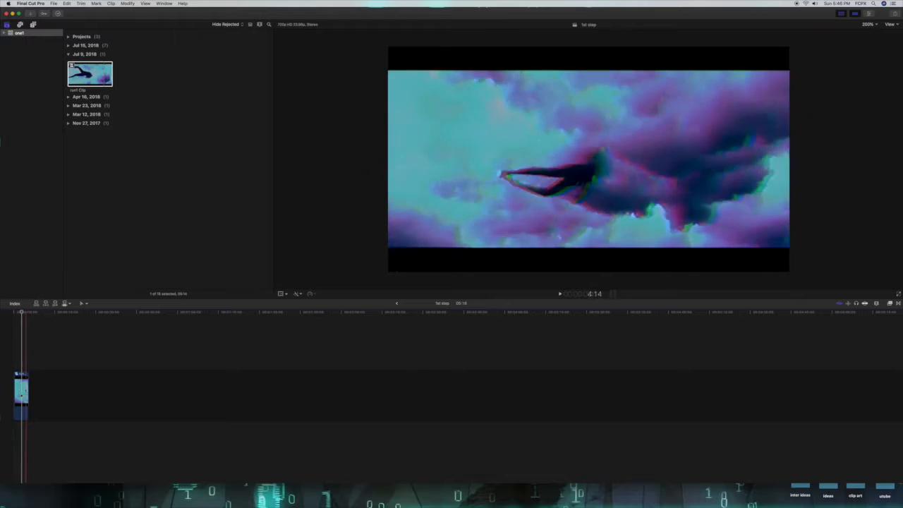
Play back part of the timeline clip and stop playback
key("space")
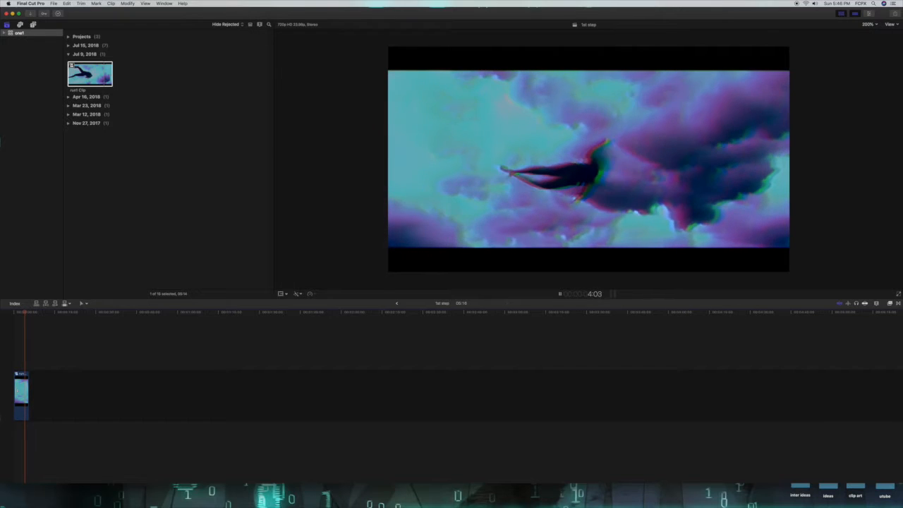
key("space")
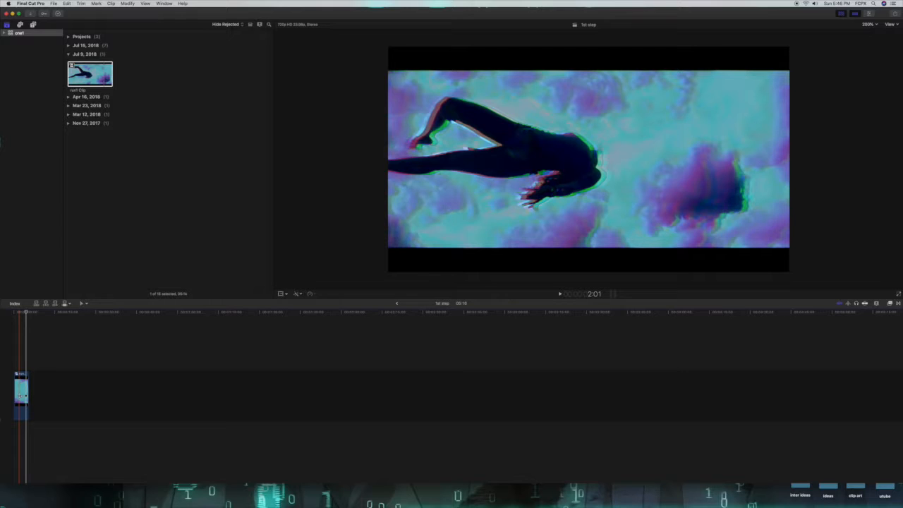
Place a duplicate of the timeline clip directly after the original in the primary storyline, removing the gap between them
left_click(20, 393)
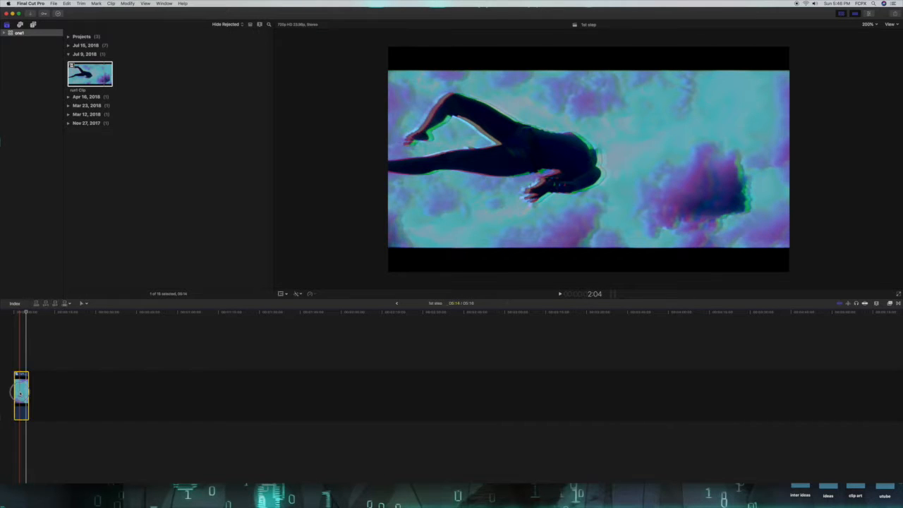
left_click_drag(20, 393, 22, 340)
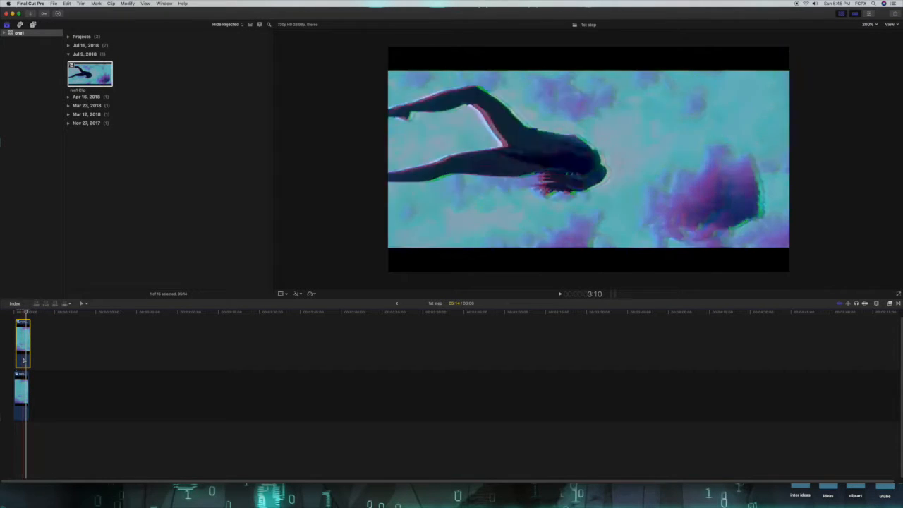
left_click_drag(26, 356, 116, 395)
left_click(70, 395)
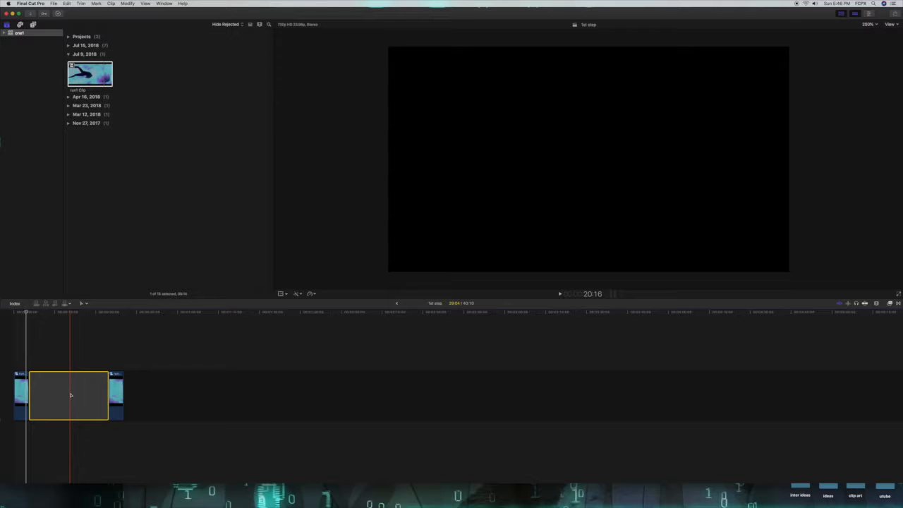
key("Delete")
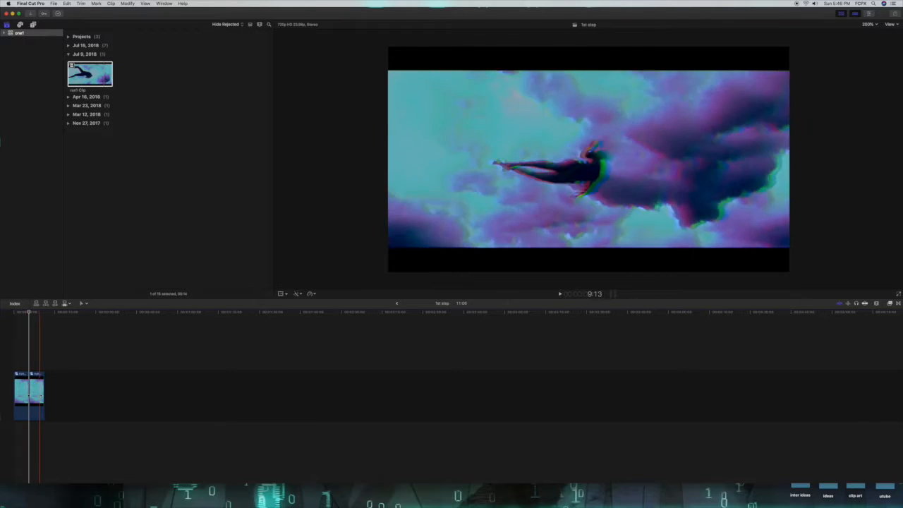
Show the inspector for the second clip in the timeline
left_click(34, 396)
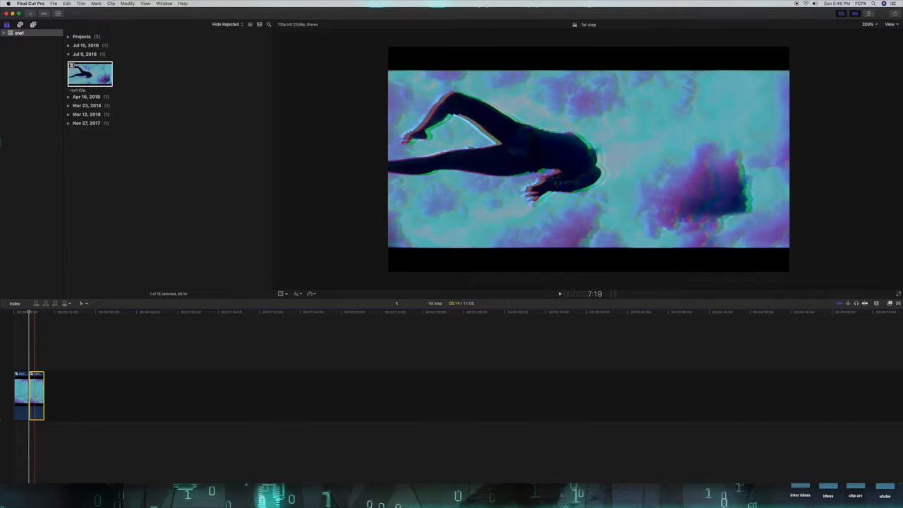
left_click(870, 14)
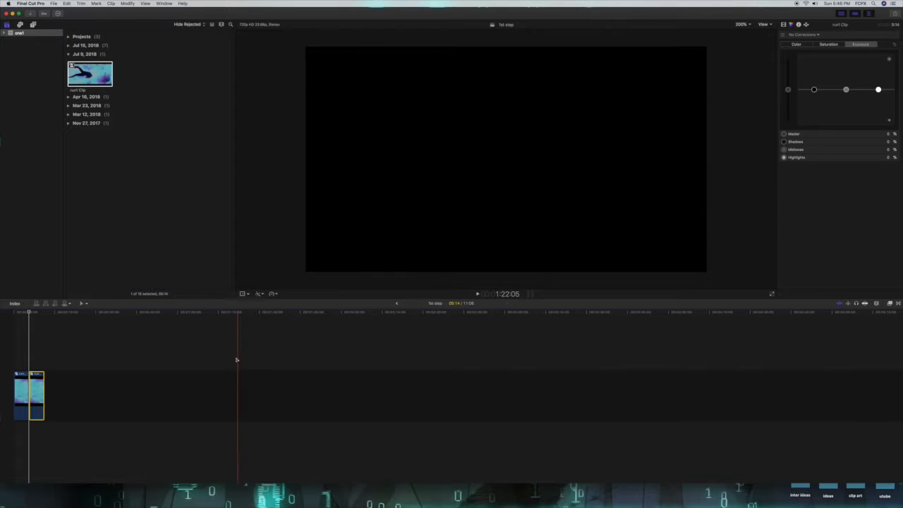
Flip the second timeline clip horizontally at full frame width using Transform in the viewer
left_click(36, 358)
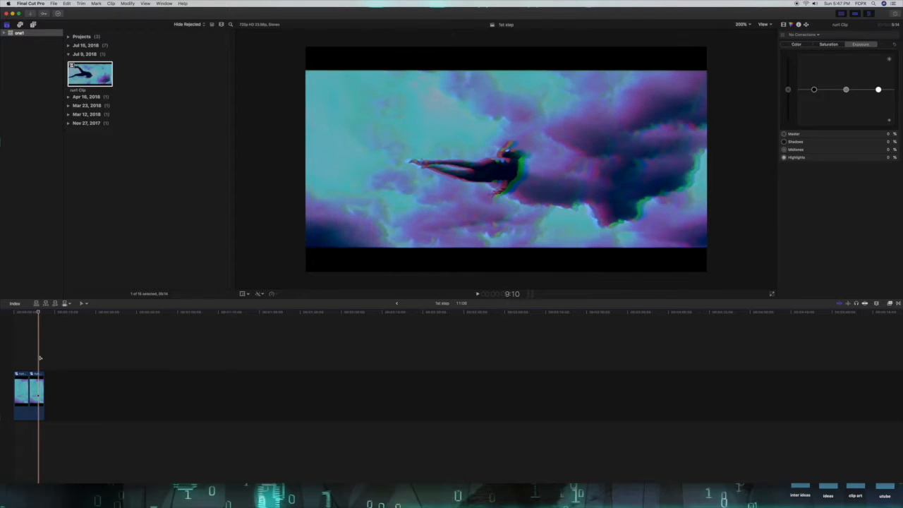
left_click(36, 395)
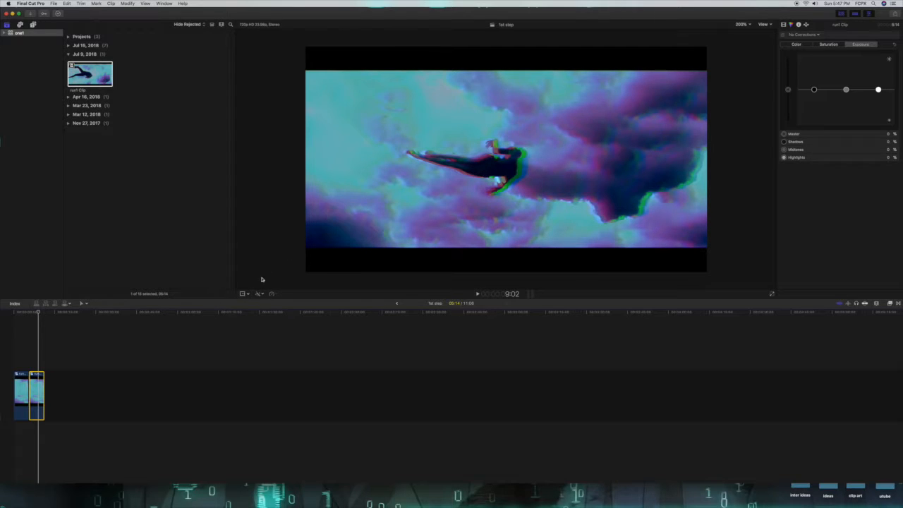
left_click(248, 294)
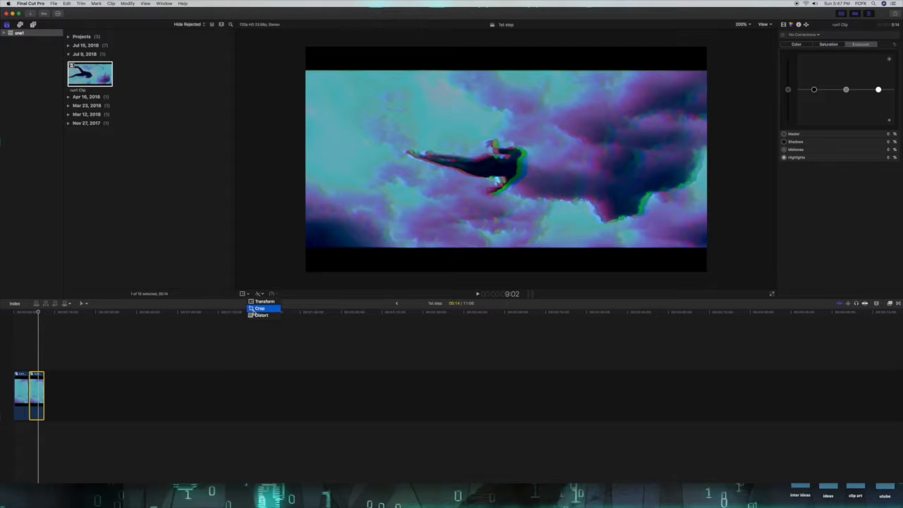
left_click(261, 302)
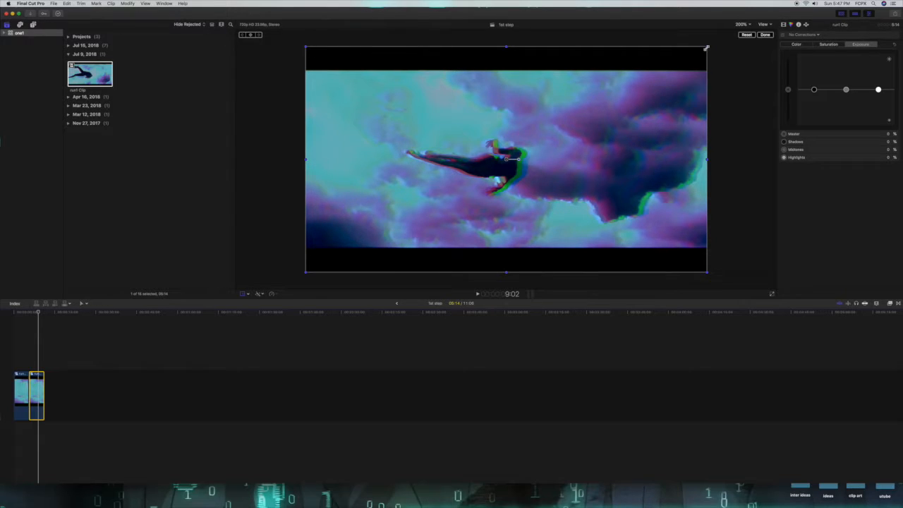
mouse_move(707, 48)
left_mouse_down()
mouse_move(635, 101)
mouse_move(621, 123)
mouse_move(655, 80)
mouse_move(706, 48)
left_mouse_up()
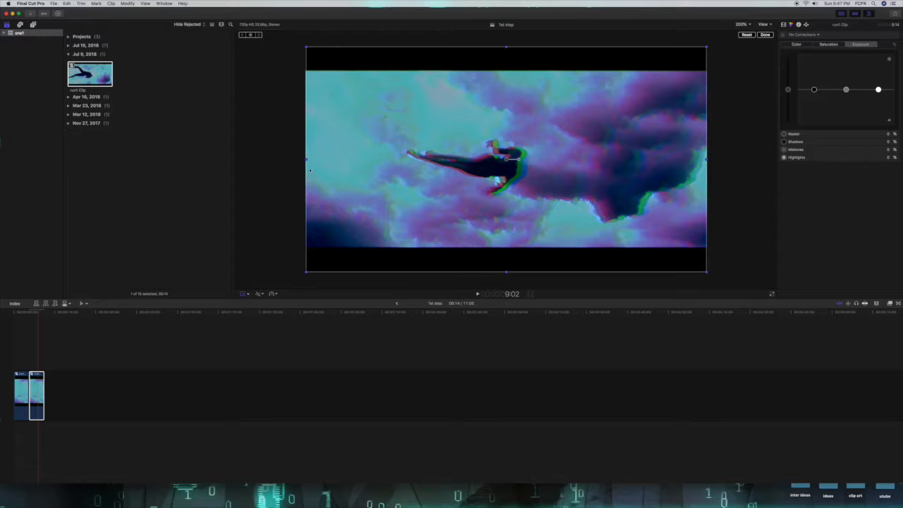
left_click_drag(307, 160, 709, 163)
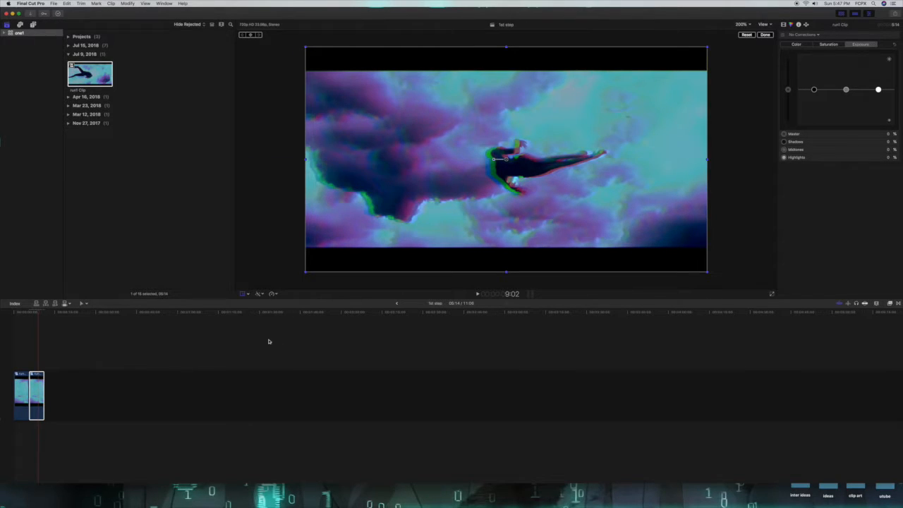
Play the timeline from its start to review both clips
left_click(12, 315)
key("space")
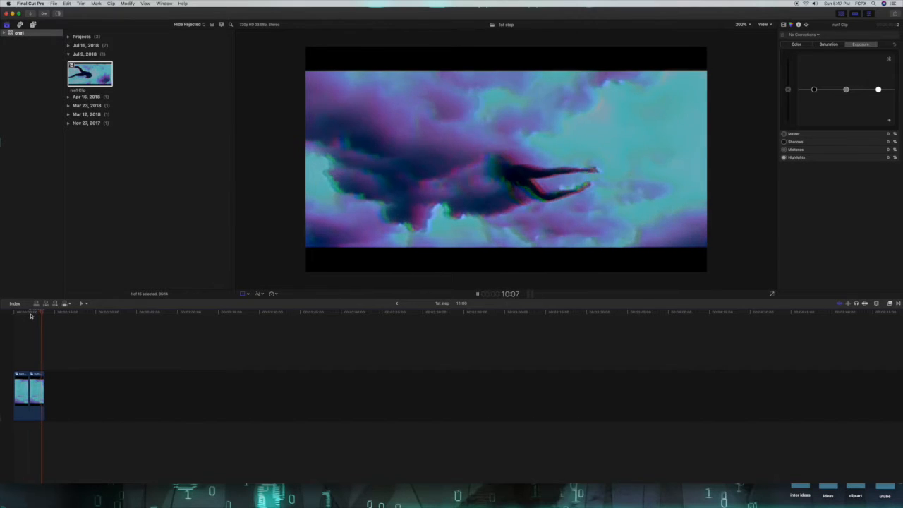
Try rotating the second clip counterclockwise with Transform in the viewer, and undo the rotation
key("shift+t")
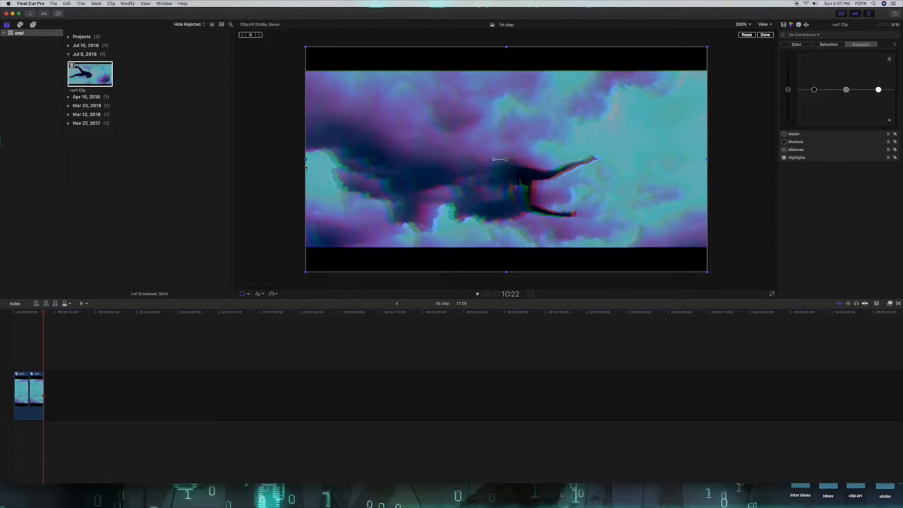
left_click(248, 294)
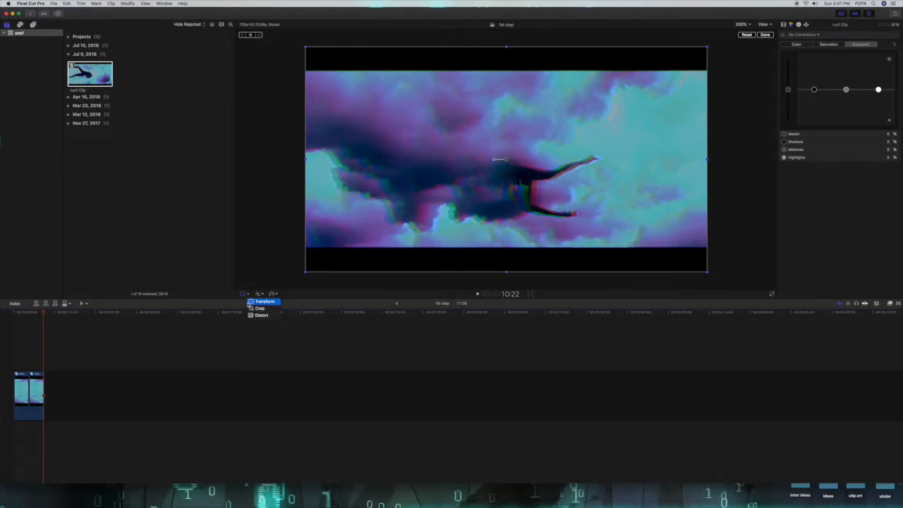
left_click(255, 247)
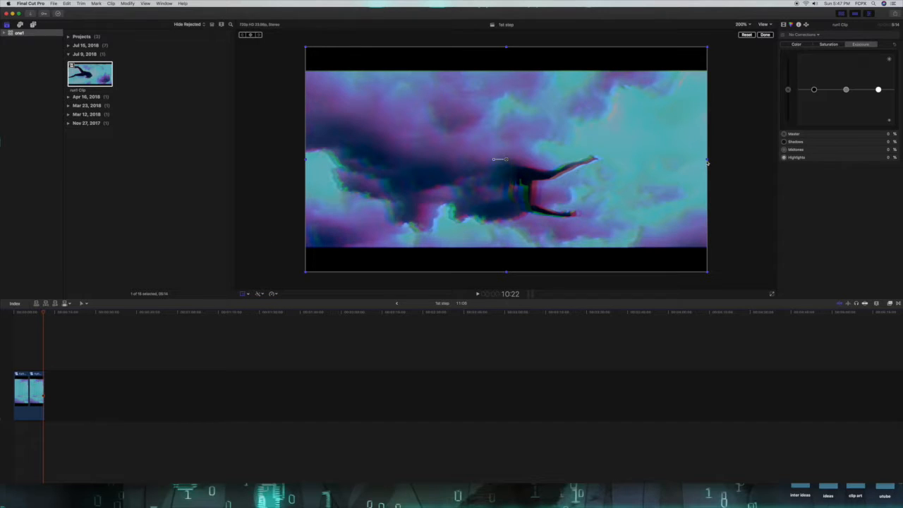
left_click_drag(506, 160, 483, 173)
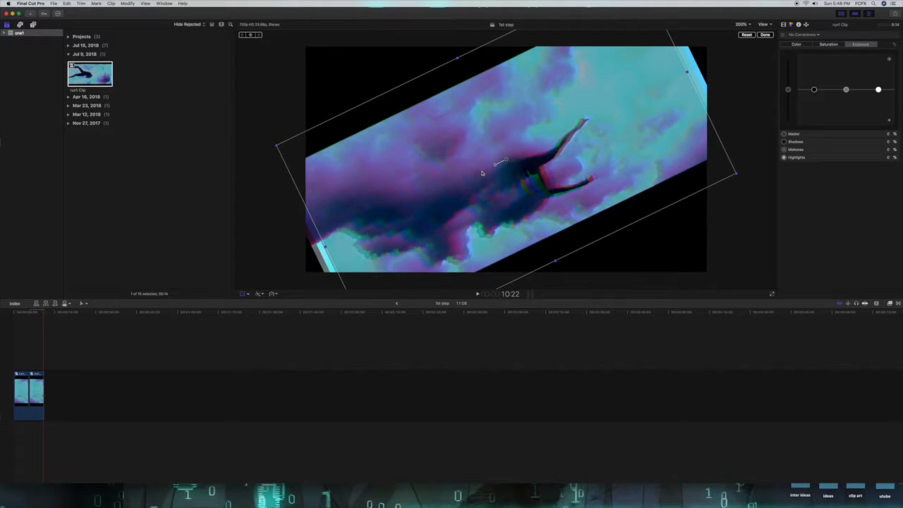
key("super+z")
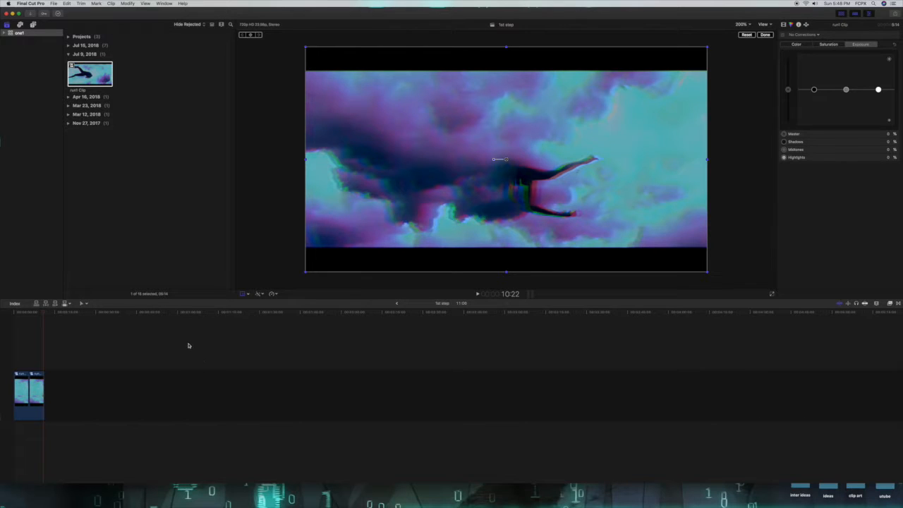
Move the second clip farther along the timeline to leave a gap after the first clip, and close the gap again
left_click(39, 386)
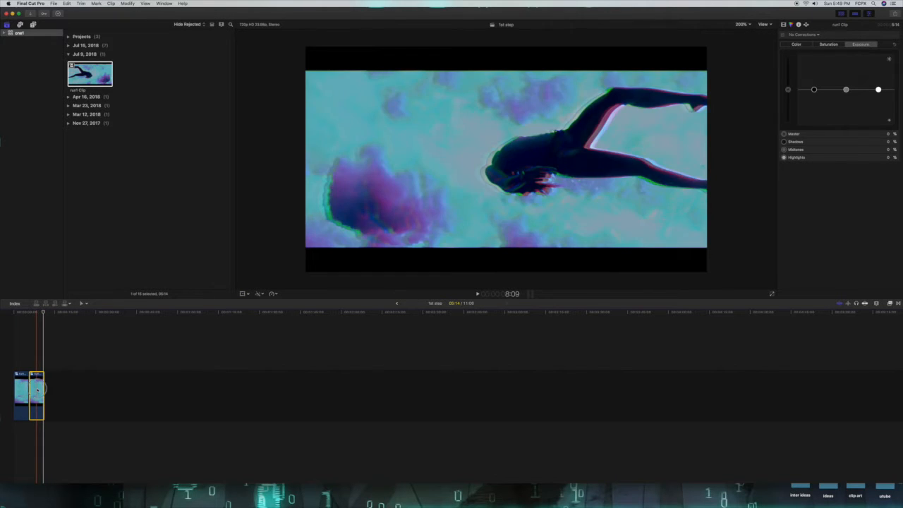
left_click_drag(41, 391, 55, 387)
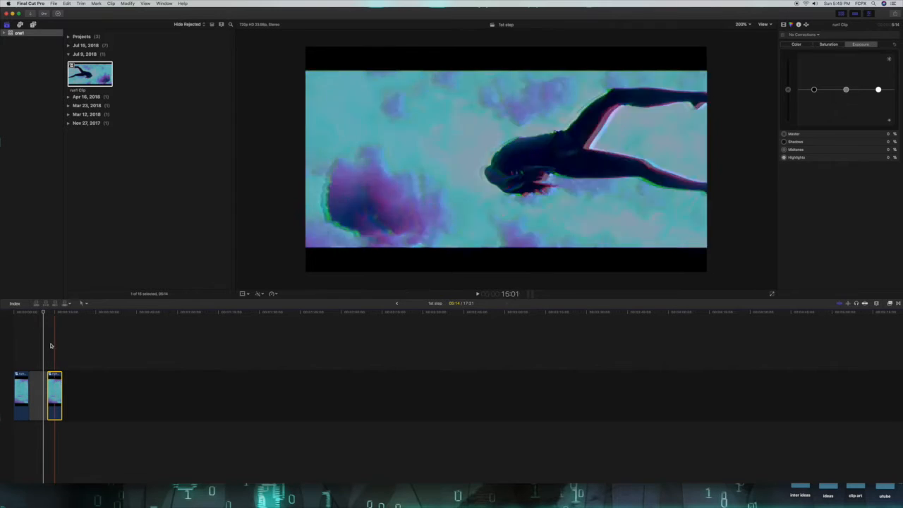
left_click_drag(16, 349, 74, 381)
left_click(84, 368)
left_click(37, 390)
key("Delete")
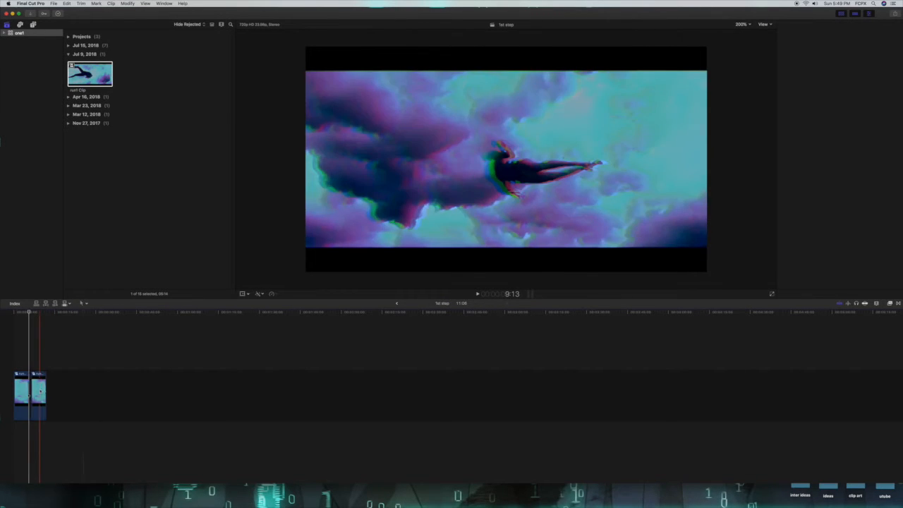
key("super+6")
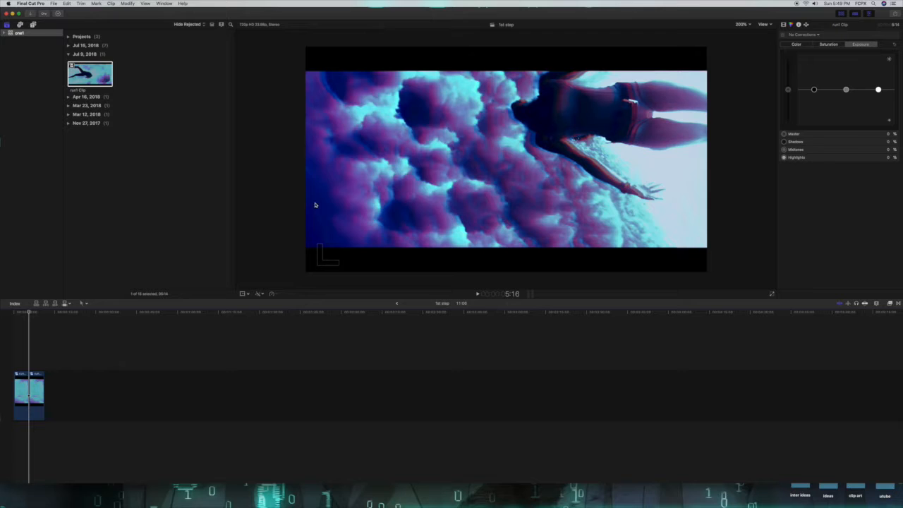
Try flipping the second clip horizontally with Transform in the viewer, and undo the flip
left_click(29, 394)
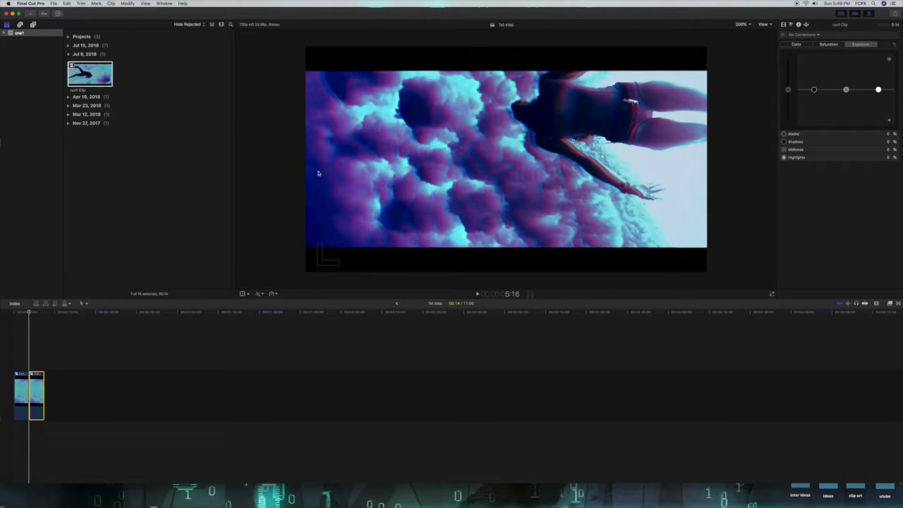
left_click(248, 295)
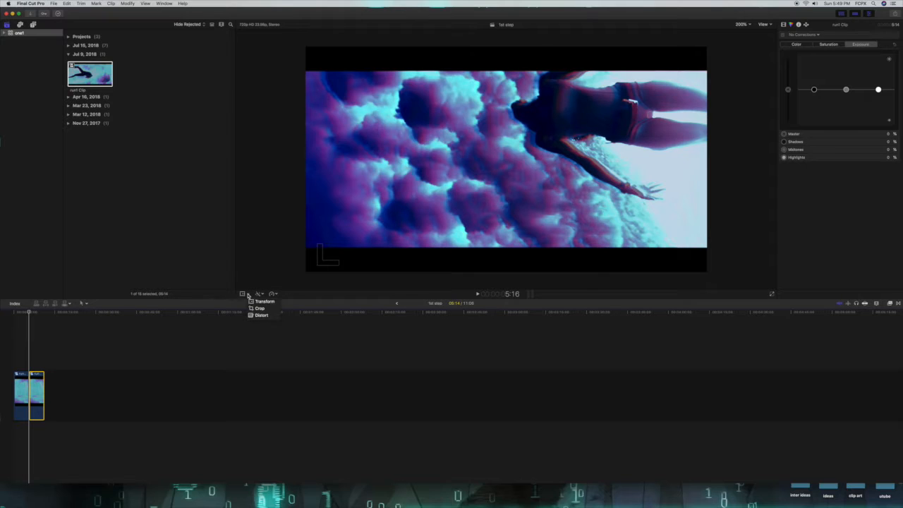
left_click(253, 300)
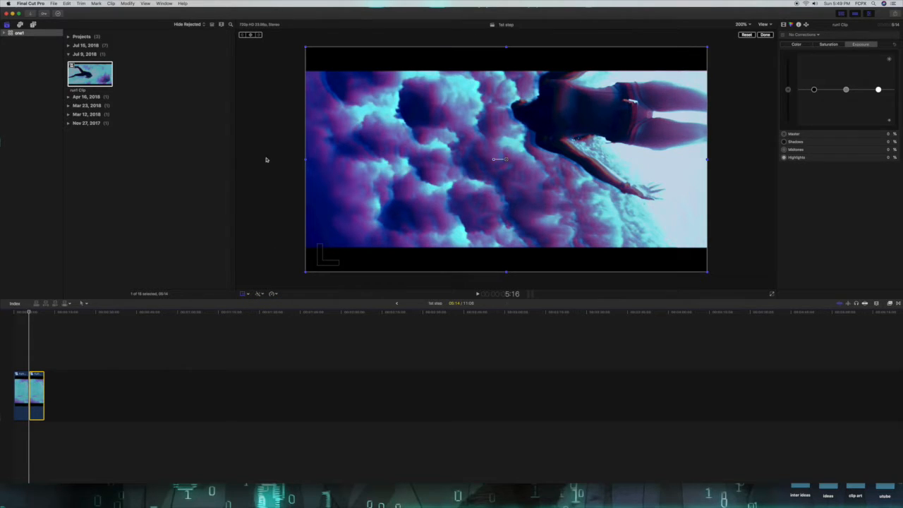
left_click_drag(304, 160, 707, 151)
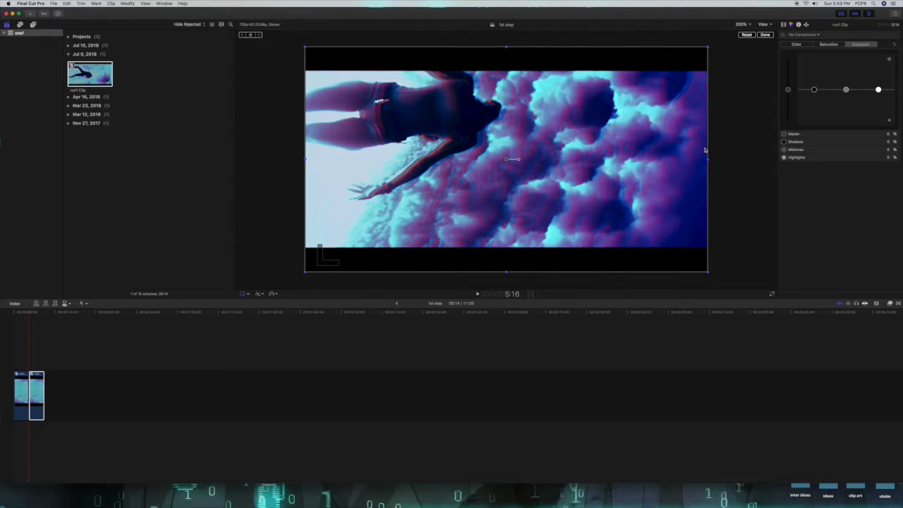
key("super+z")
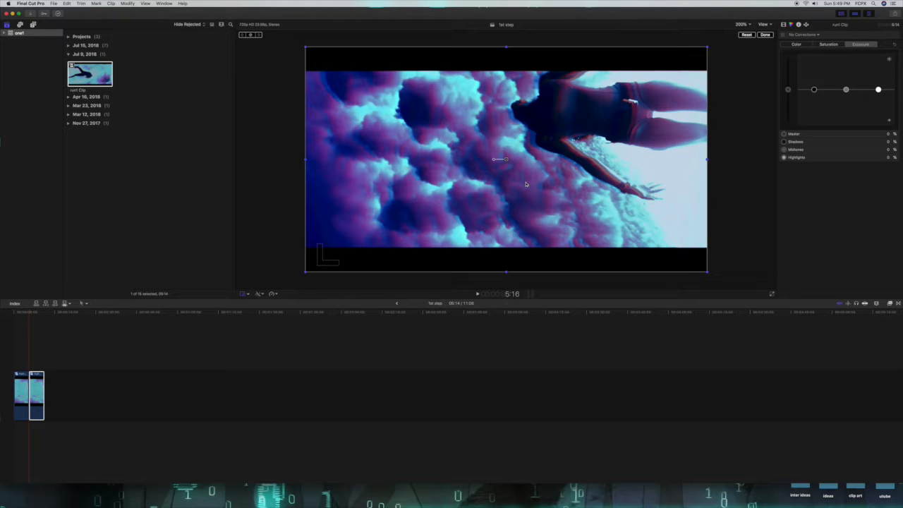
Scale the first timeline clip down to about half size with Transform and place it in the left half of the frame
left_click(23, 383)
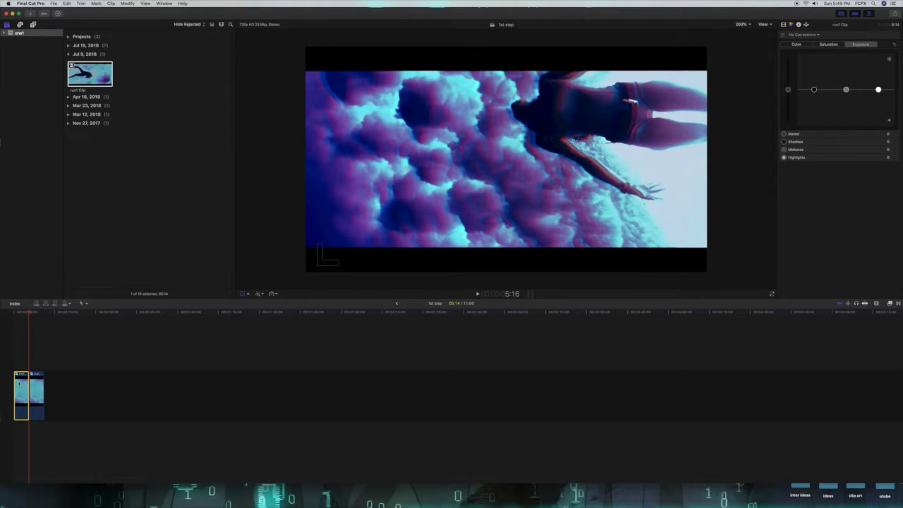
left_click(248, 295)
left_click(255, 301)
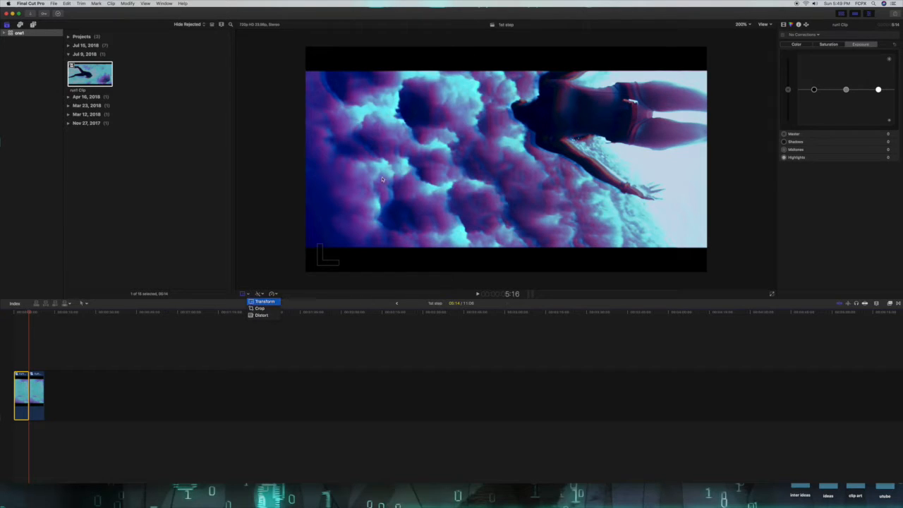
left_click(26, 319)
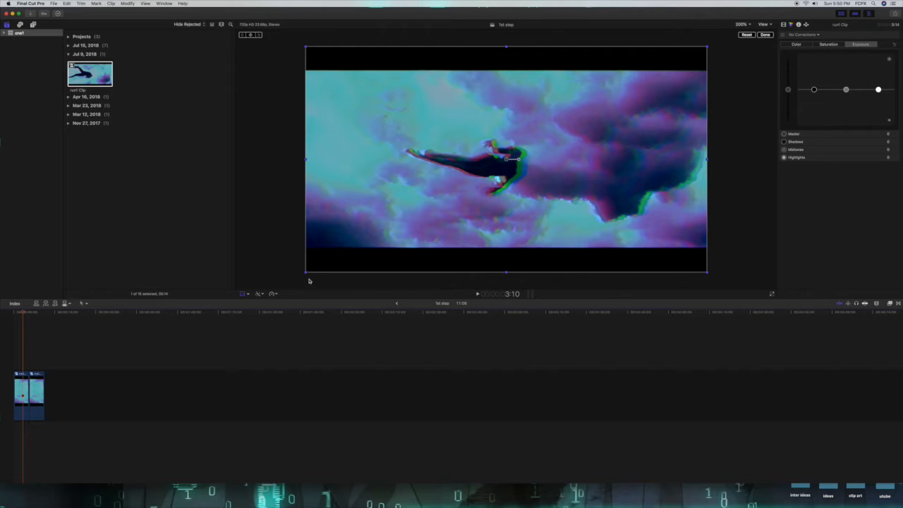
left_click_drag(306, 274, 396, 210)
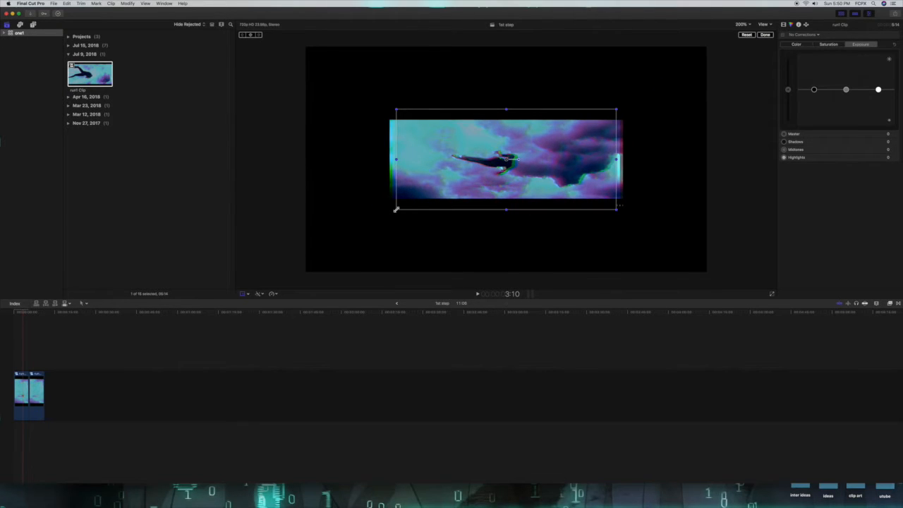
key("super+z")
left_click_drag(306, 275, 407, 206)
left_click_drag(552, 165, 436, 181)
Scale the second timeline clip down to about half size and place it in the right half of the frame
left_click(37, 399)
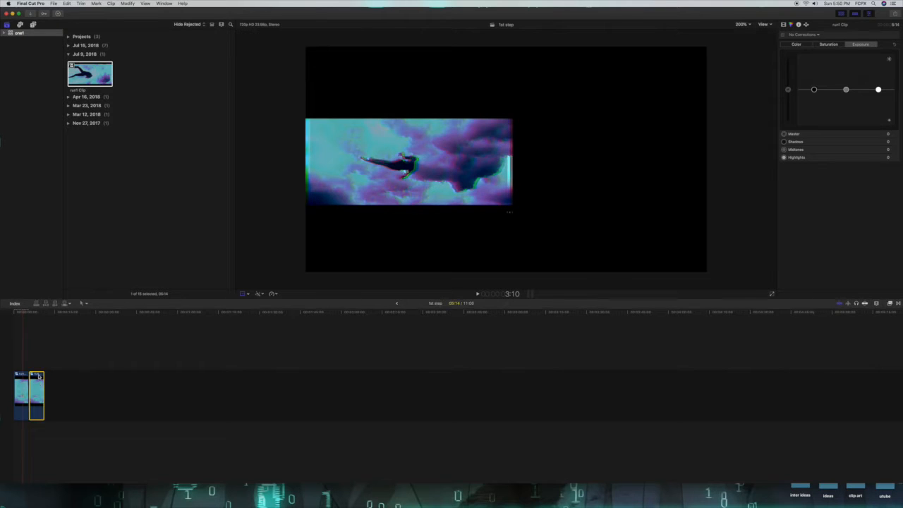
left_click(36, 347)
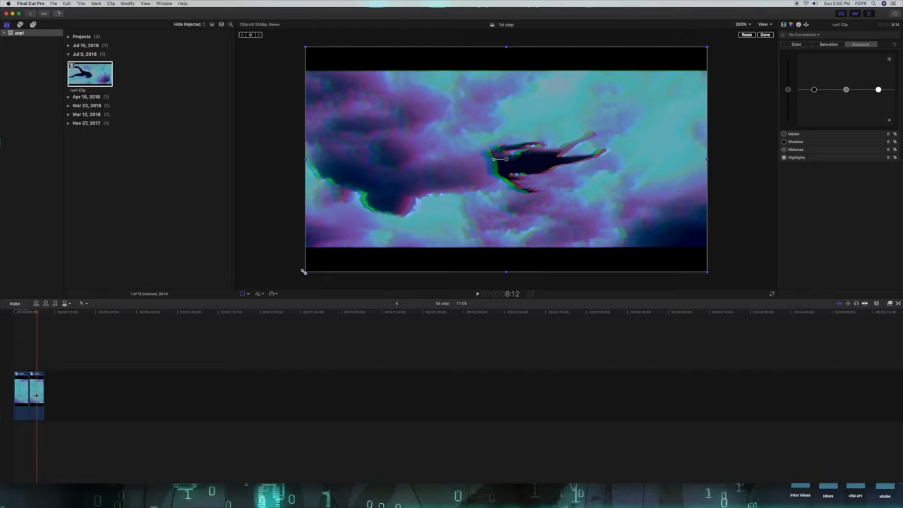
left_click_drag(305, 271, 513, 202)
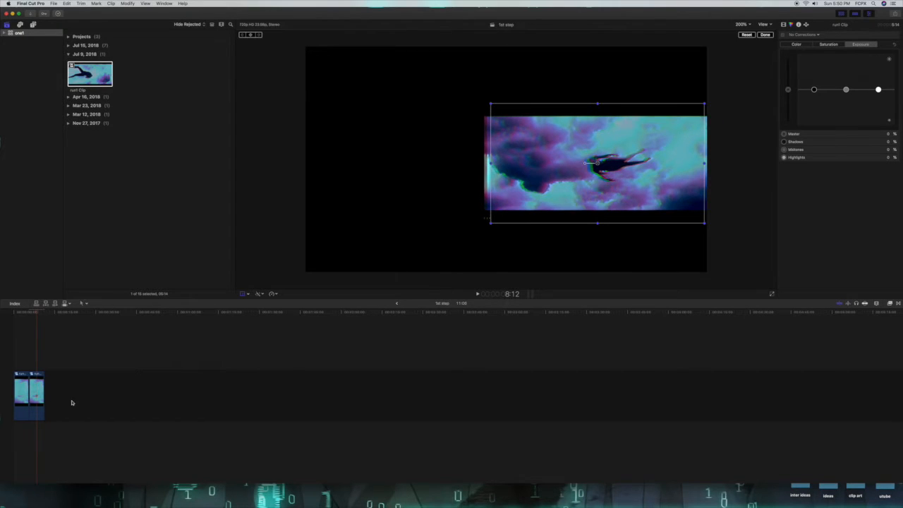
Play the timeline from its start to review the two half-size clips
left_click(21, 318)
mouse_move(20, 318)
left_mouse_down()
mouse_move(30, 313)
mouse_move(13, 318)
left_mouse_up()
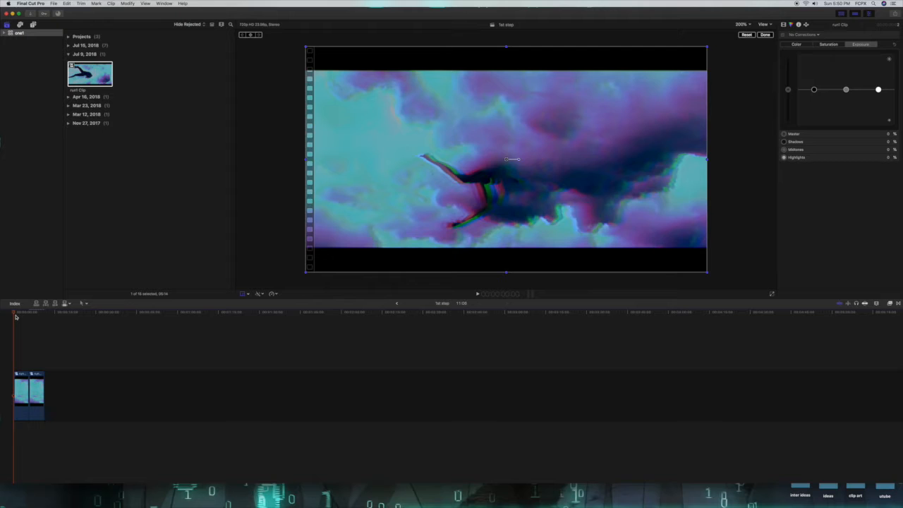
key("space")
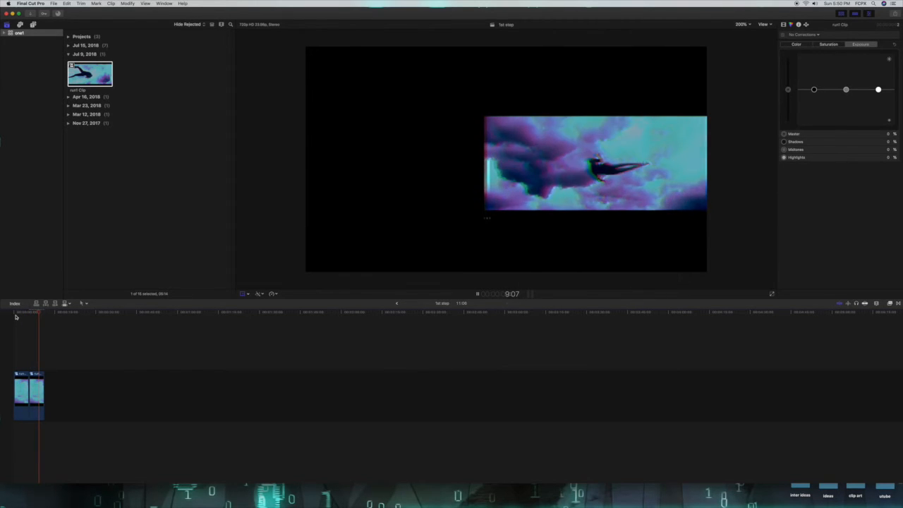
key("shift+t")
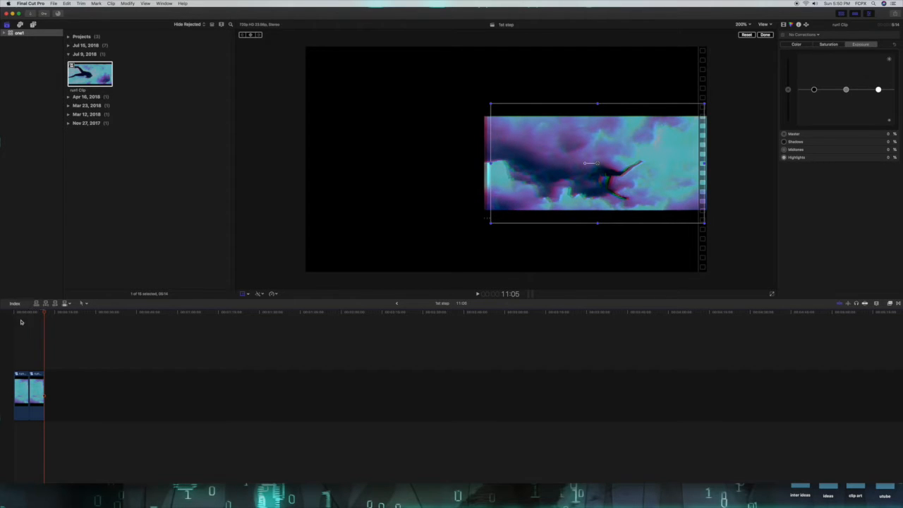
Duplicate both clips as connected clips, placing the second clip's copy above the first clip and the first clip's copy above the second
left_click(23, 387)
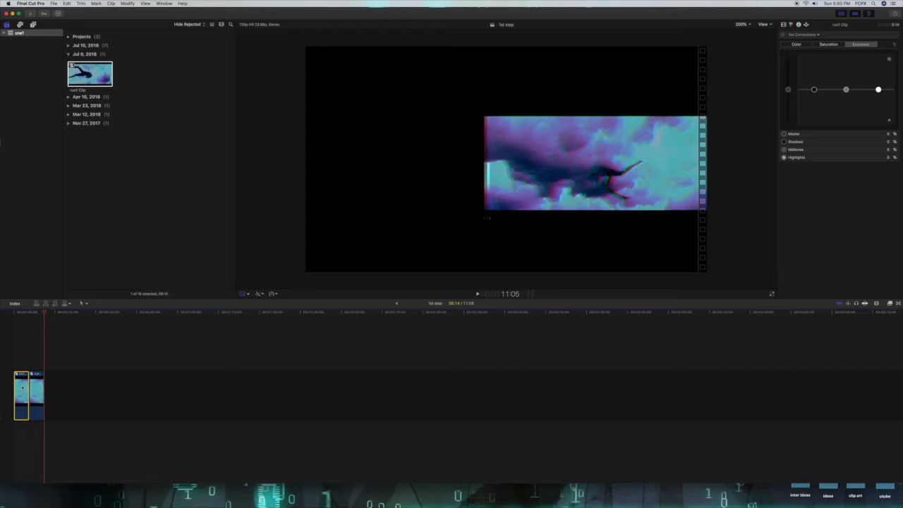
left_click_drag(22, 387, 24, 340)
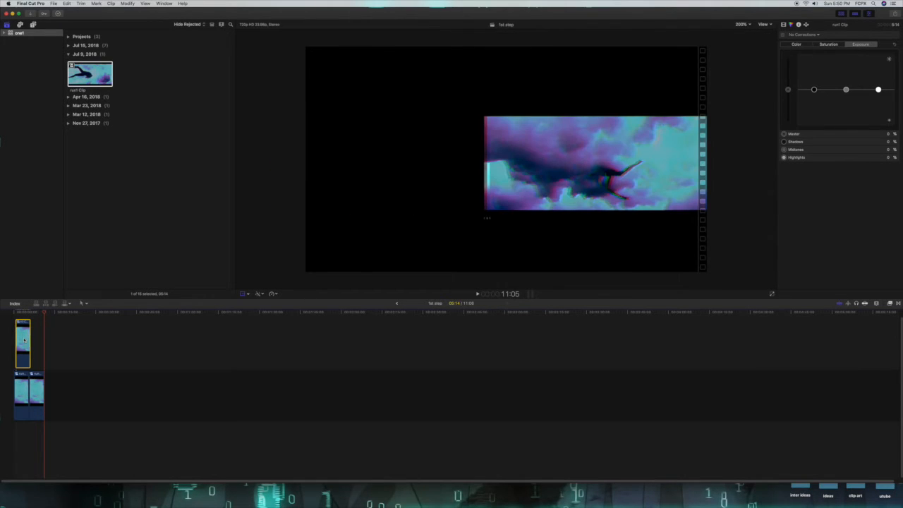
left_click(38, 398)
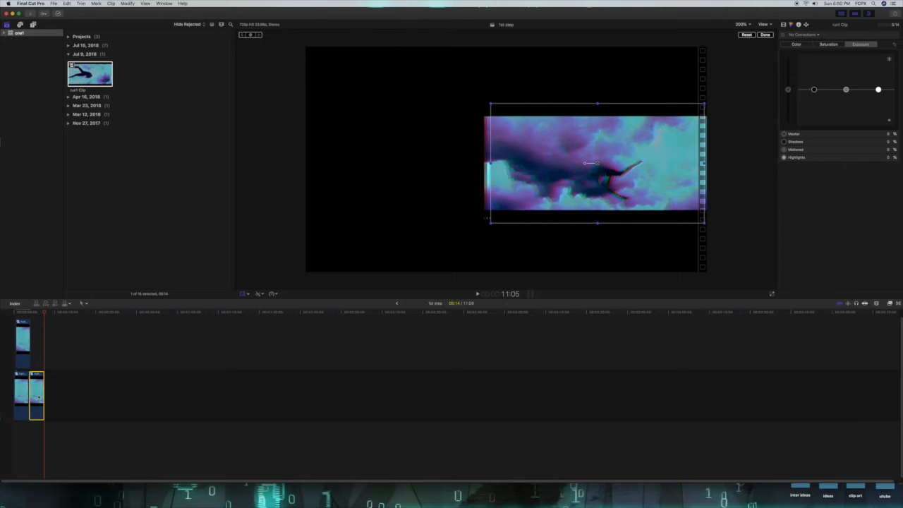
left_click_drag(38, 398, 22, 343)
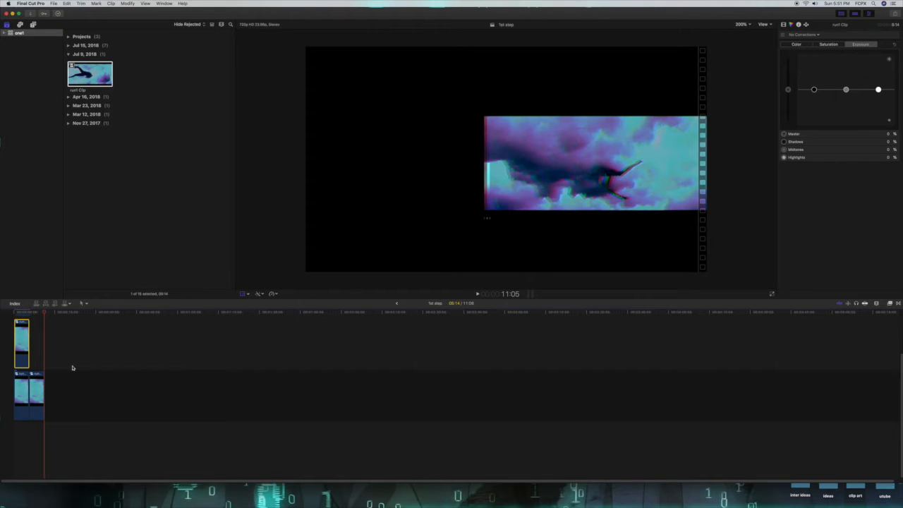
left_click_drag(22, 341, 37, 392)
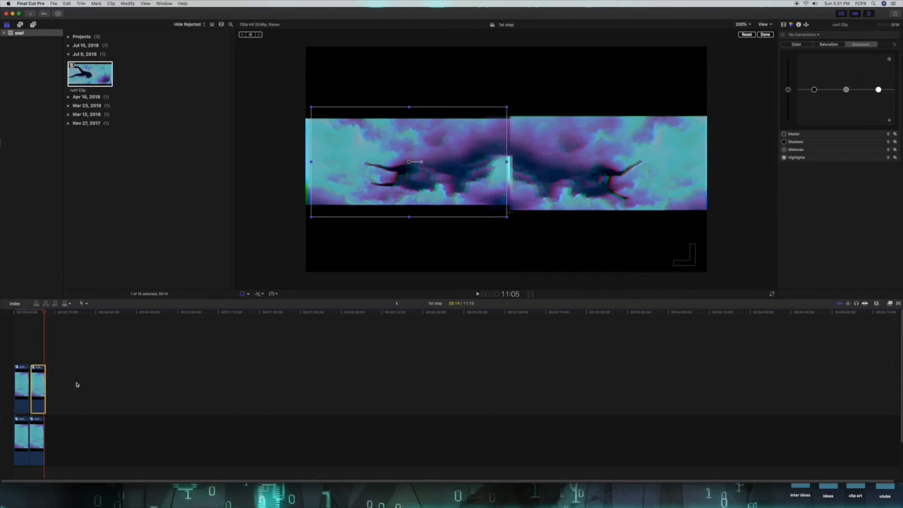
Move the connected clip above the first clip down to the lower right of the frame with Transform
left_click(20, 318)
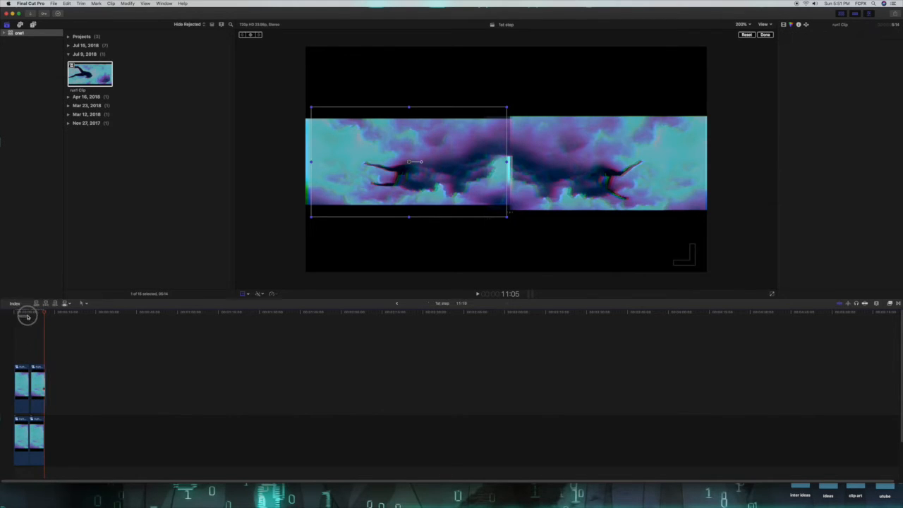
left_click(21, 389)
left_click_drag(391, 190, 391, 209)
left_click(246, 295)
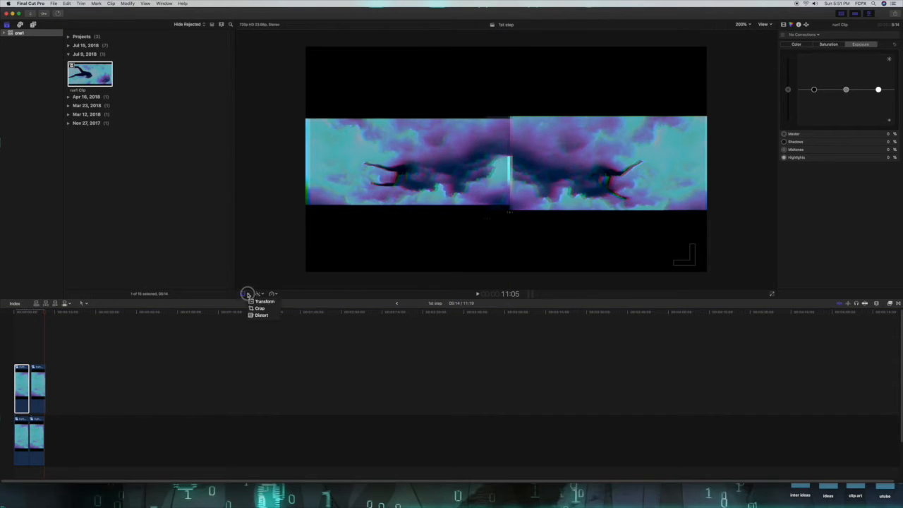
left_click(251, 302)
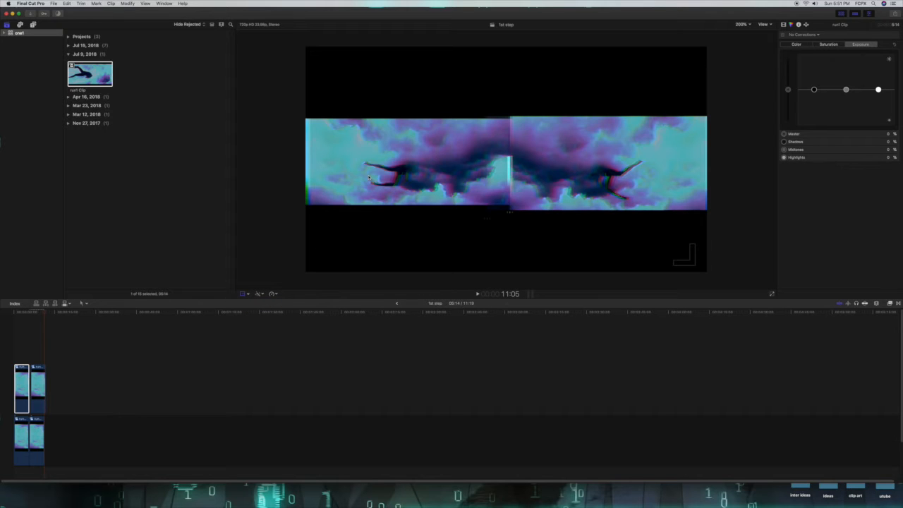
left_click(23, 342)
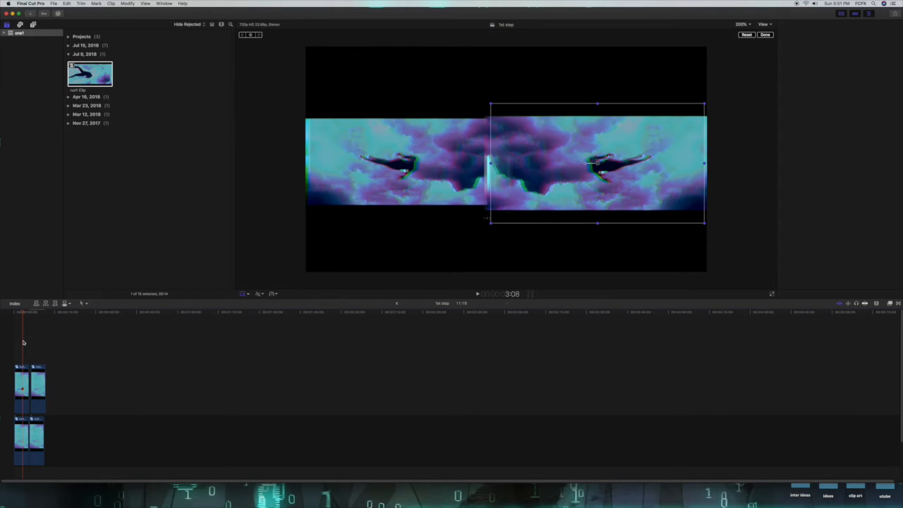
left_click_drag(563, 187, 565, 245)
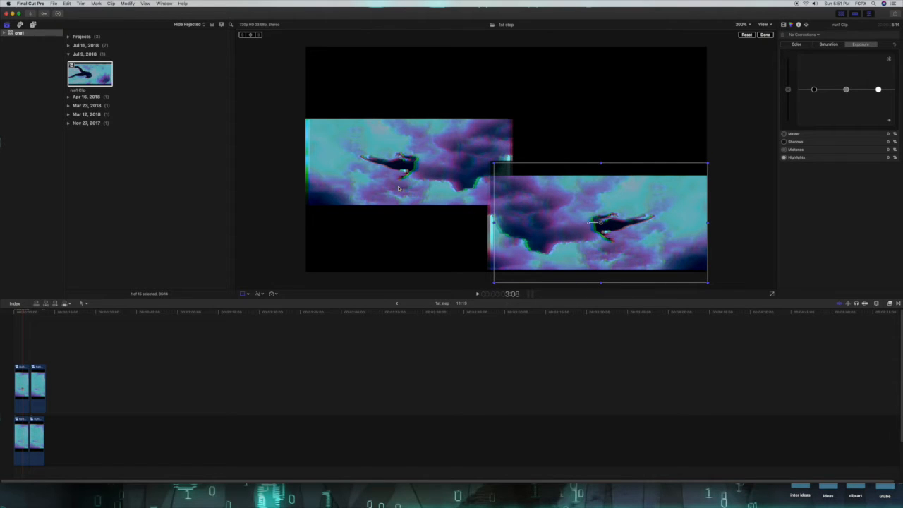
Place the first lower-track clip at the frame's upper left, about X -310, Y 176 px, and the connected clip above it at the lower left
left_click(23, 436)
left_click(426, 194)
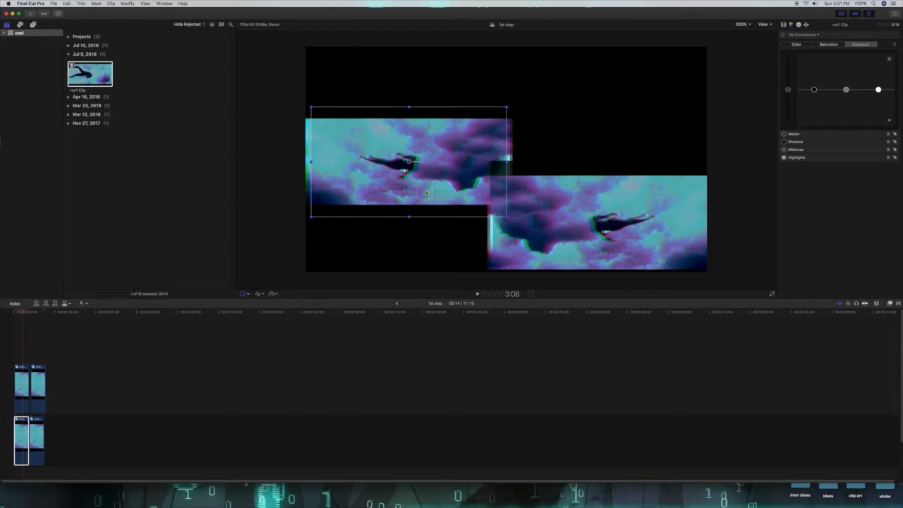
left_click_drag(426, 193, 427, 135)
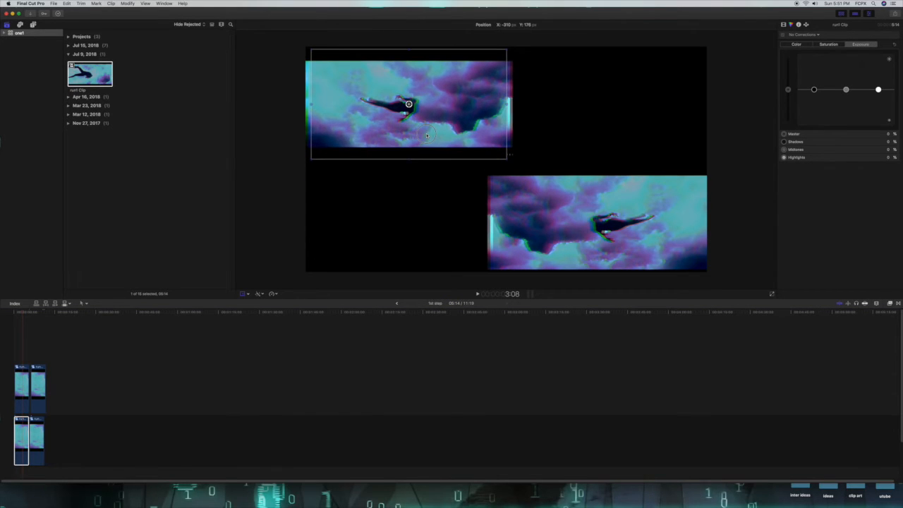
left_click(24, 385)
left_click_drag(568, 256, 389, 241)
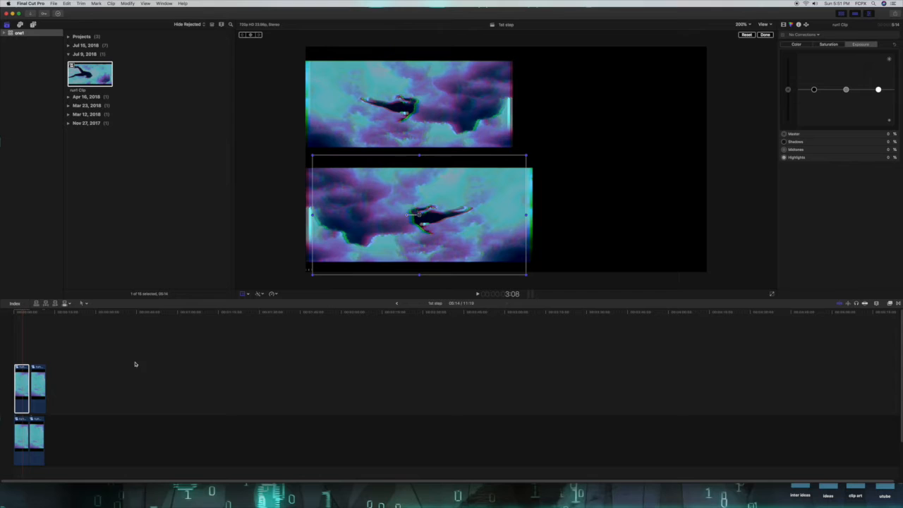
Place the second connected clip at the upper right of the frame and the lower-track clip beneath it at the lower right
left_click(38, 430)
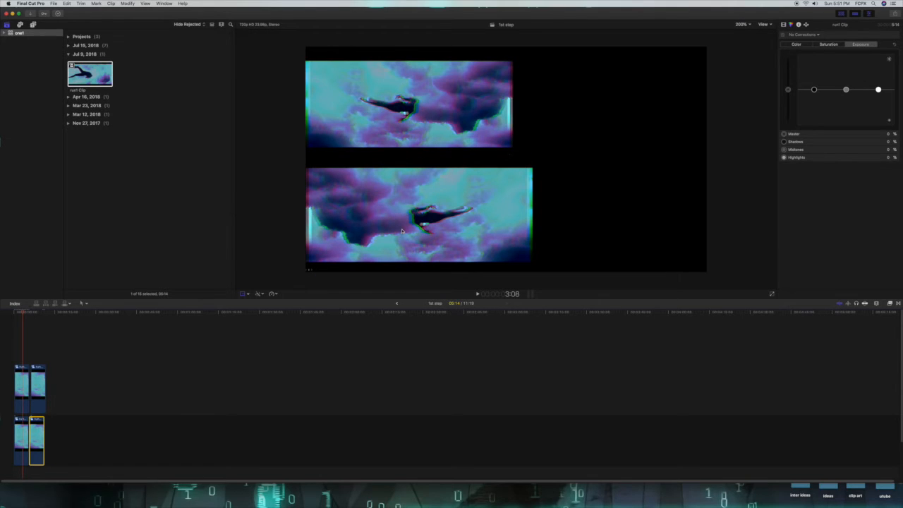
left_click(248, 294)
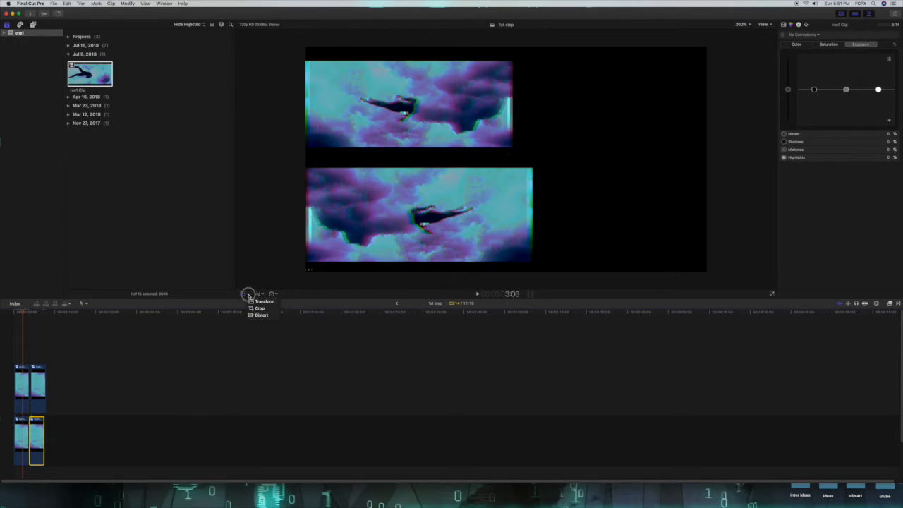
left_click(38, 338)
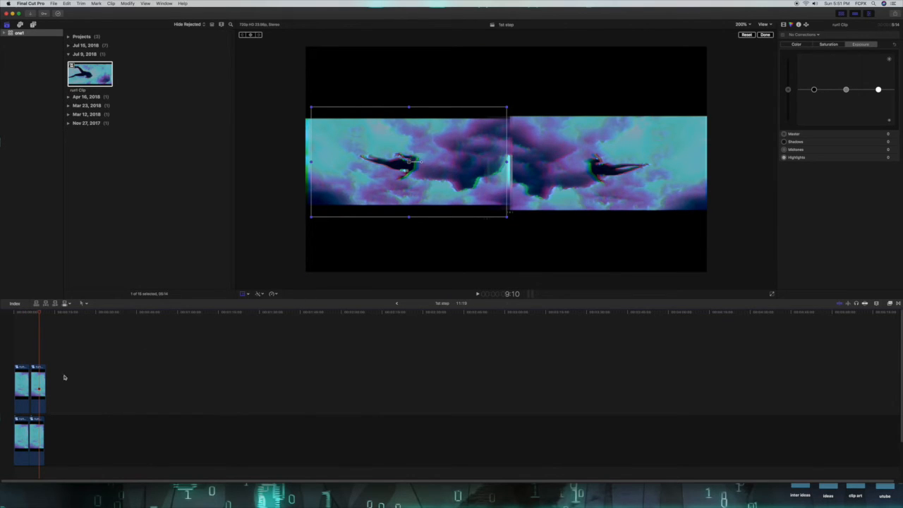
left_click(43, 380)
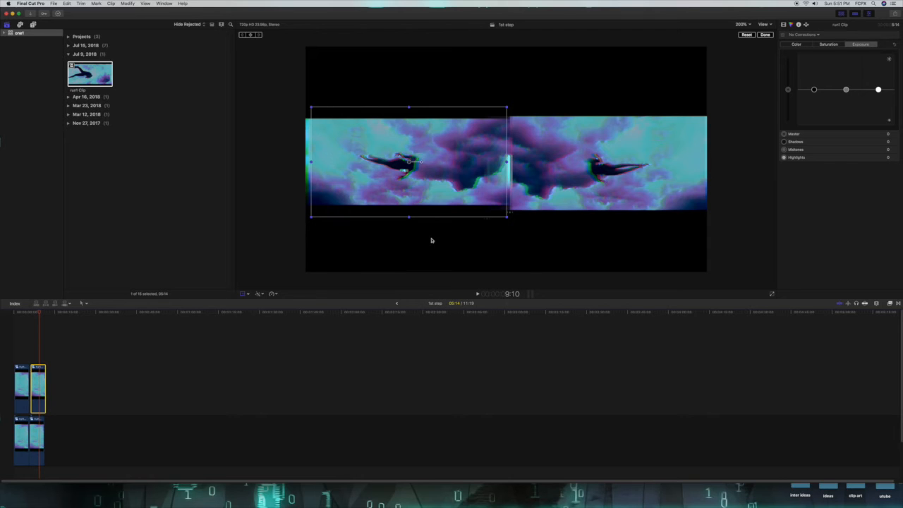
left_click_drag(425, 187, 611, 130)
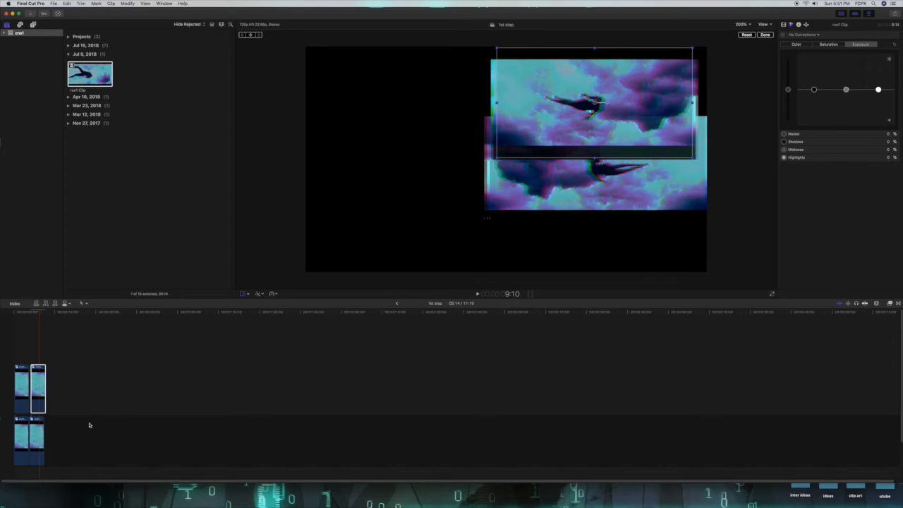
left_click(38, 443)
left_click_drag(595, 188, 590, 235)
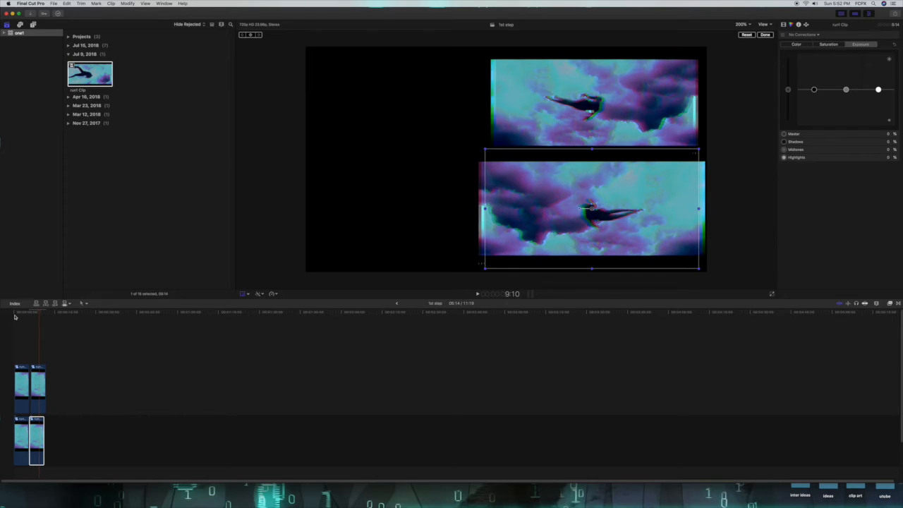
Play the timeline from its start to review the stacked clips in their new frame positions
left_click(18, 318)
key("space")
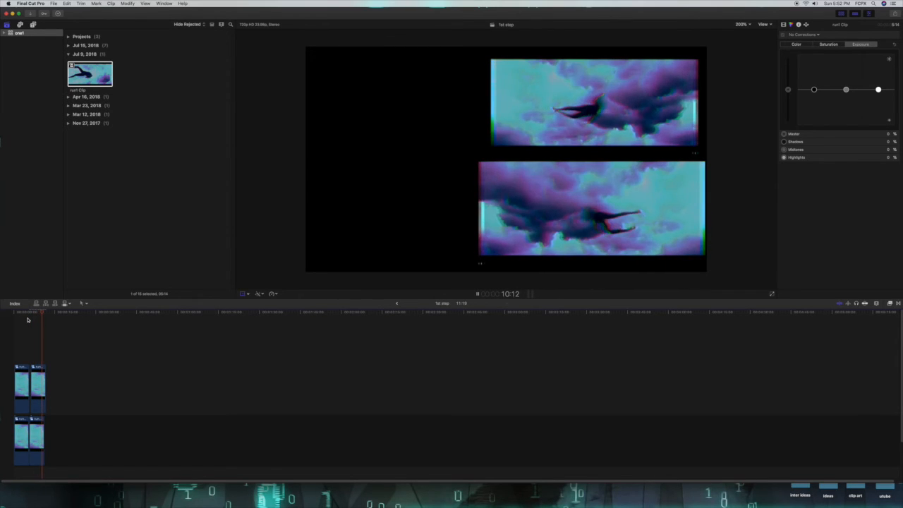
key("shift+t")
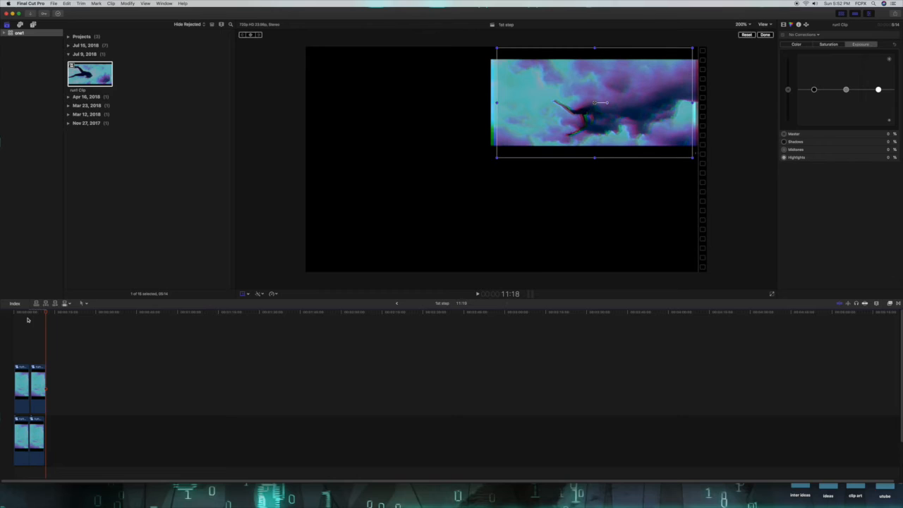